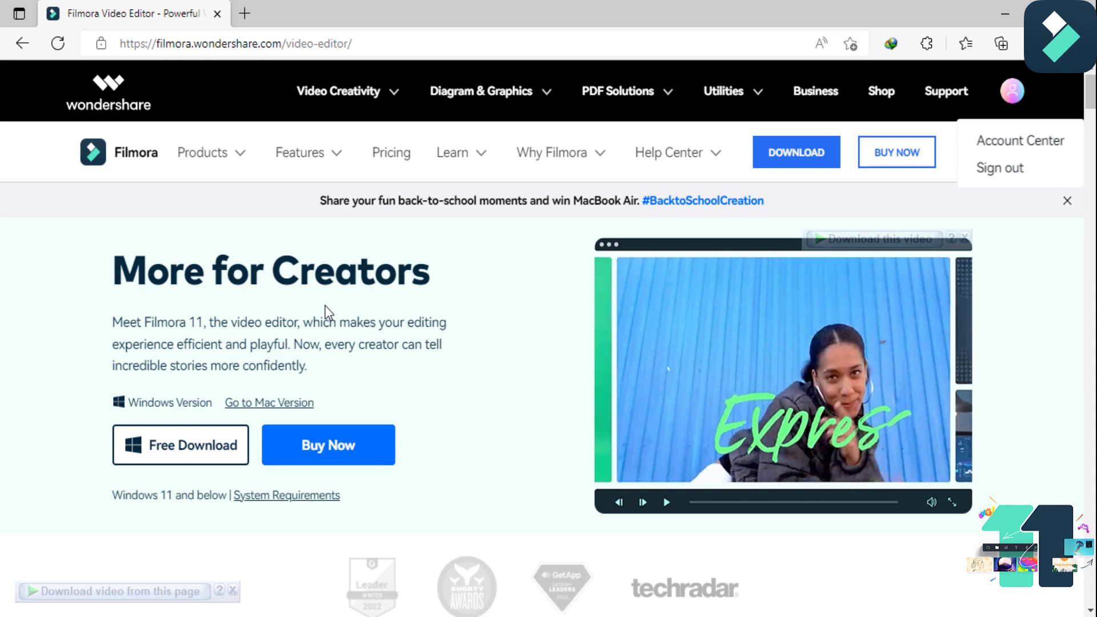
Minimise the Edge window showing the Filmora page to reveal the Filmora launcher.
mouse_move(690, 267)
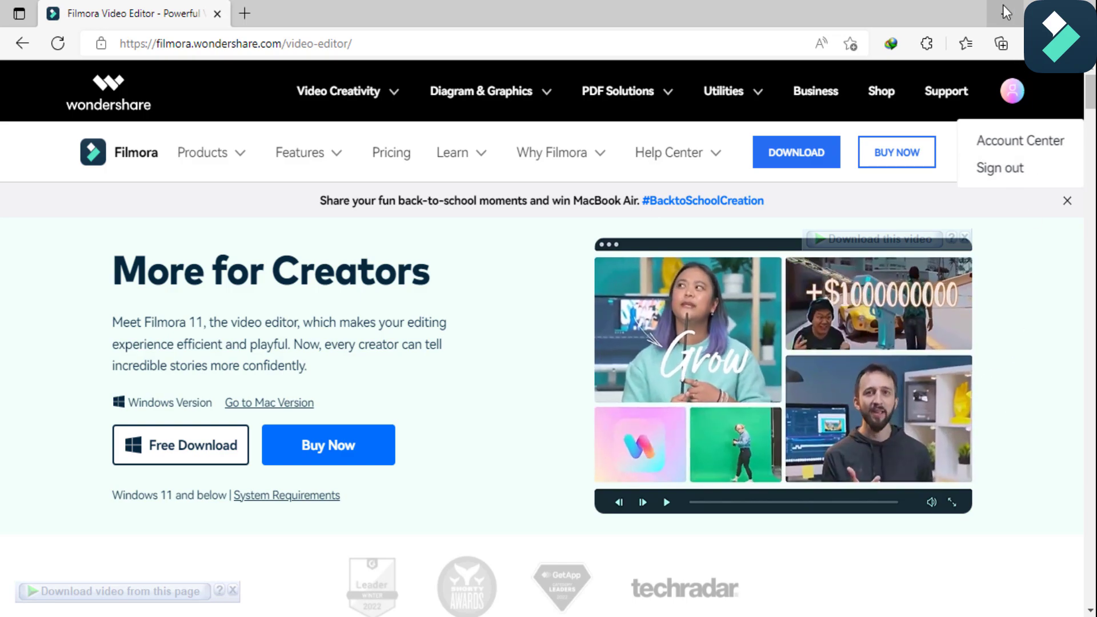
click(1003, 4)
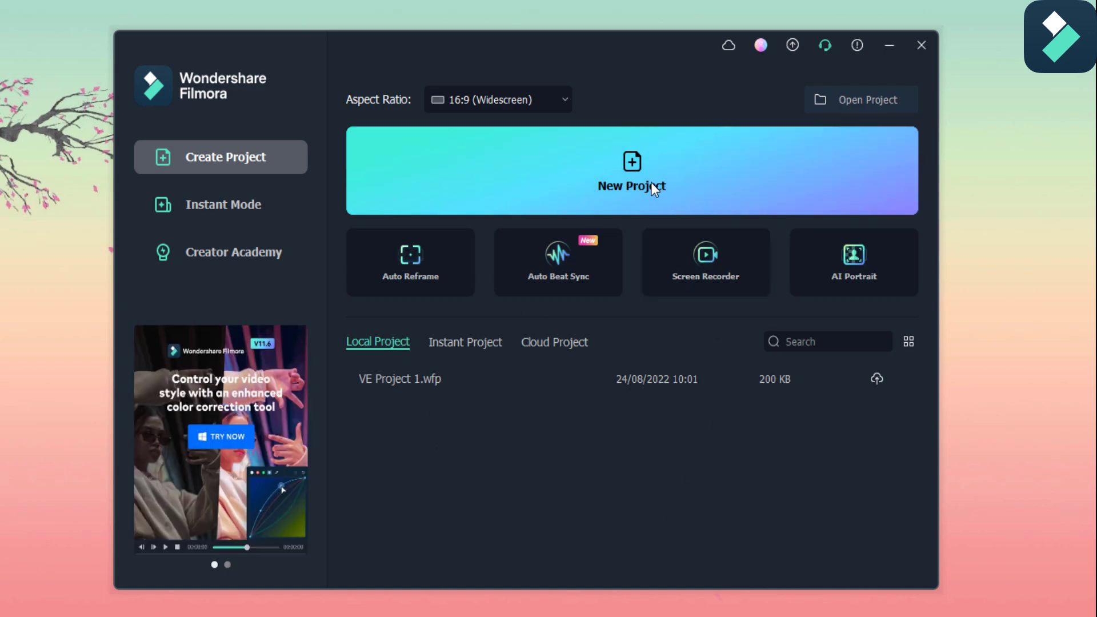
Start a new Filmora editing project.
click(623, 164)
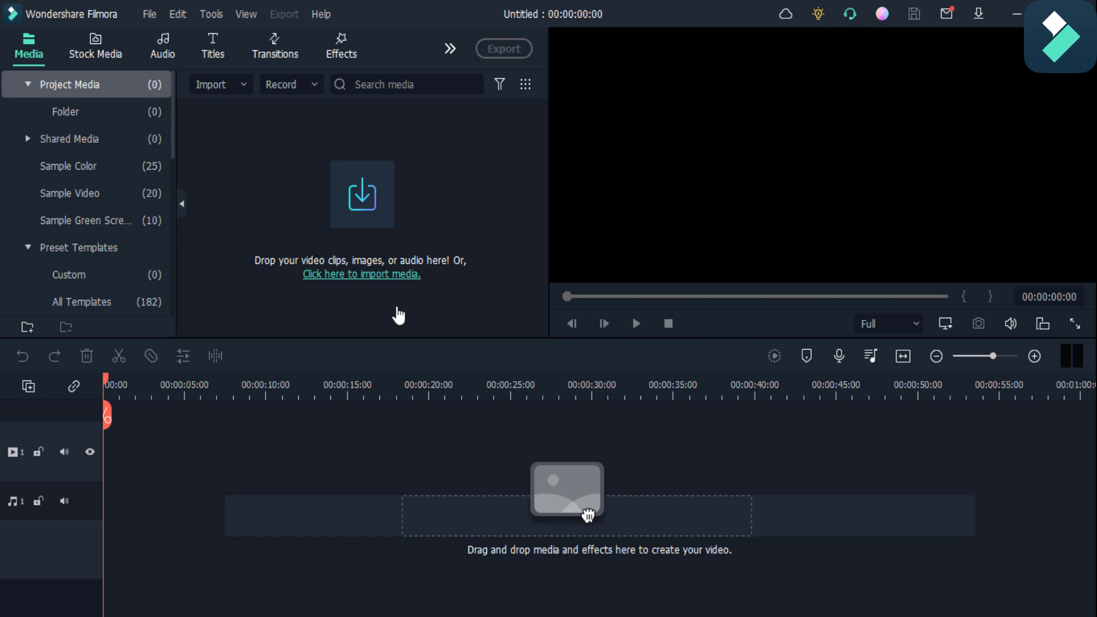
click(363, 206)
key(Escape)
Import the sunset image 7872482 and the portrait, placing 7872482 on video track 1.
click(237, 91)
click(252, 112)
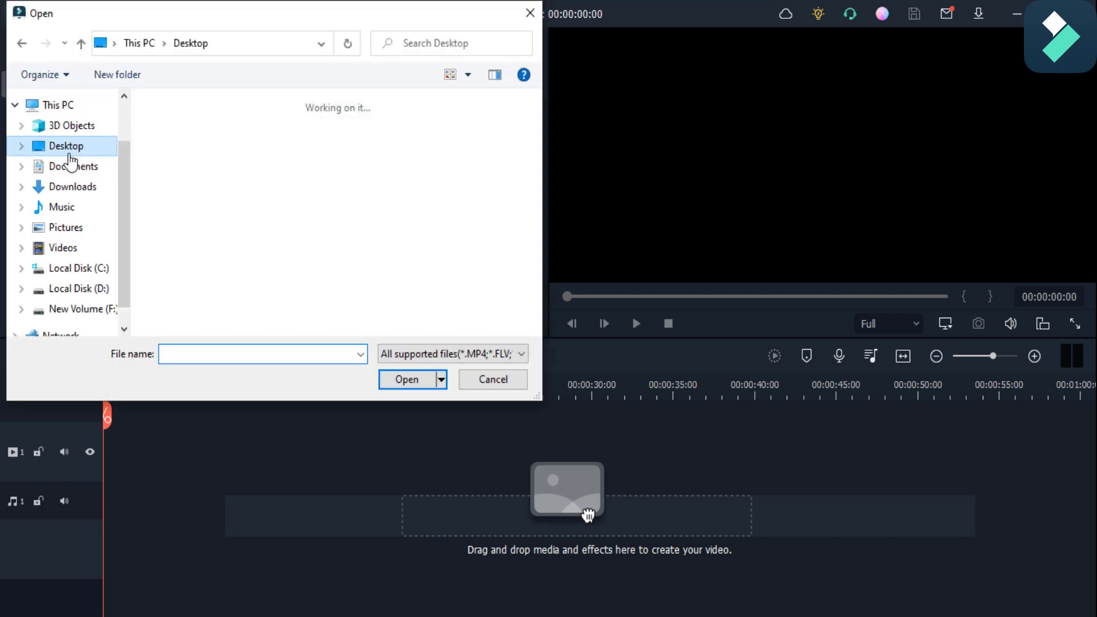
drag(138, 163, 220, 142)
click(403, 377)
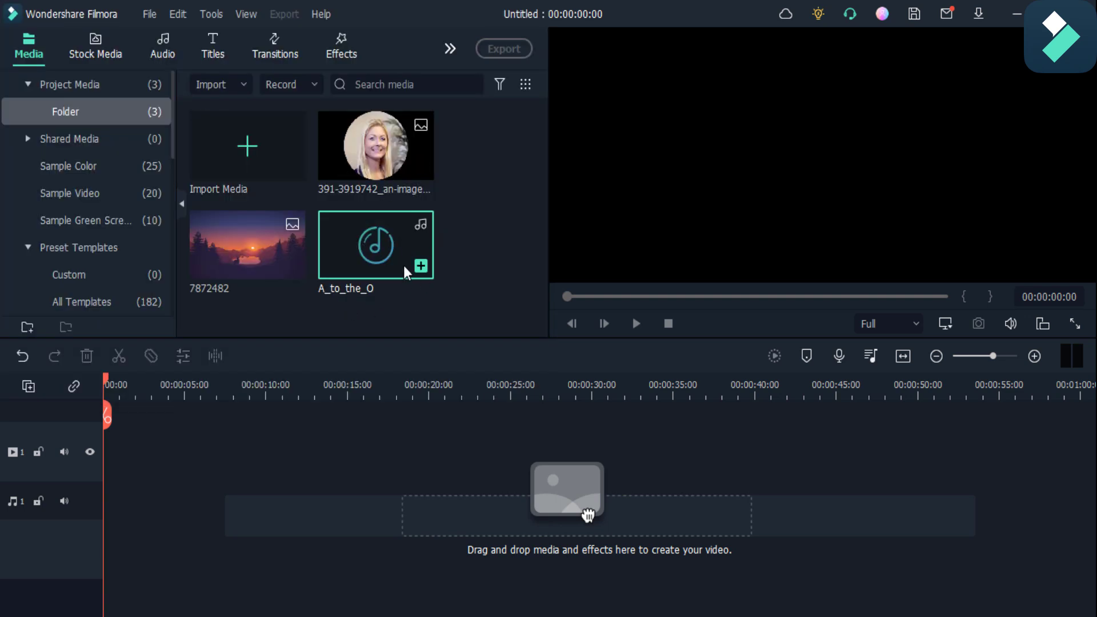
drag(249, 300, 766, 484)
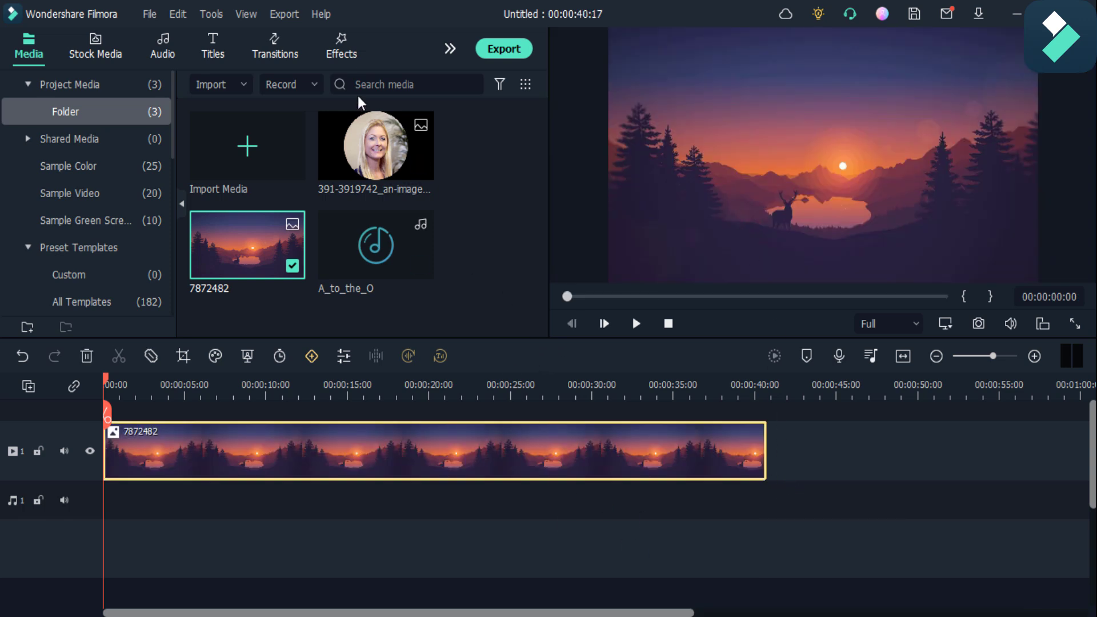
Browse the Audio Visualizer effects and download Iridescent Digital Wave 3.
click(345, 57)
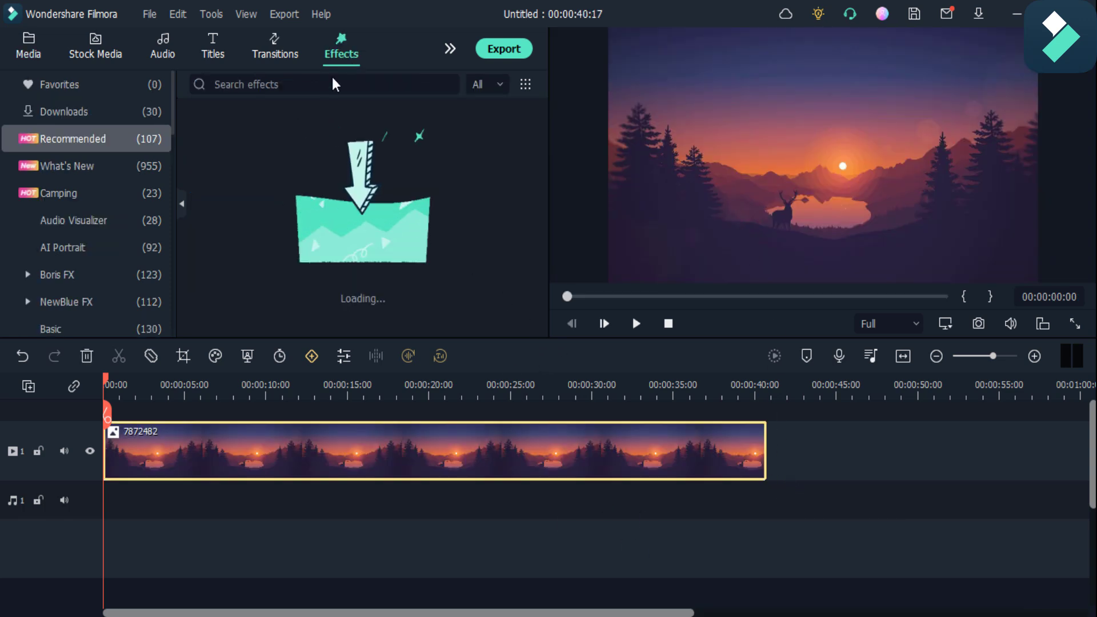
click(108, 225)
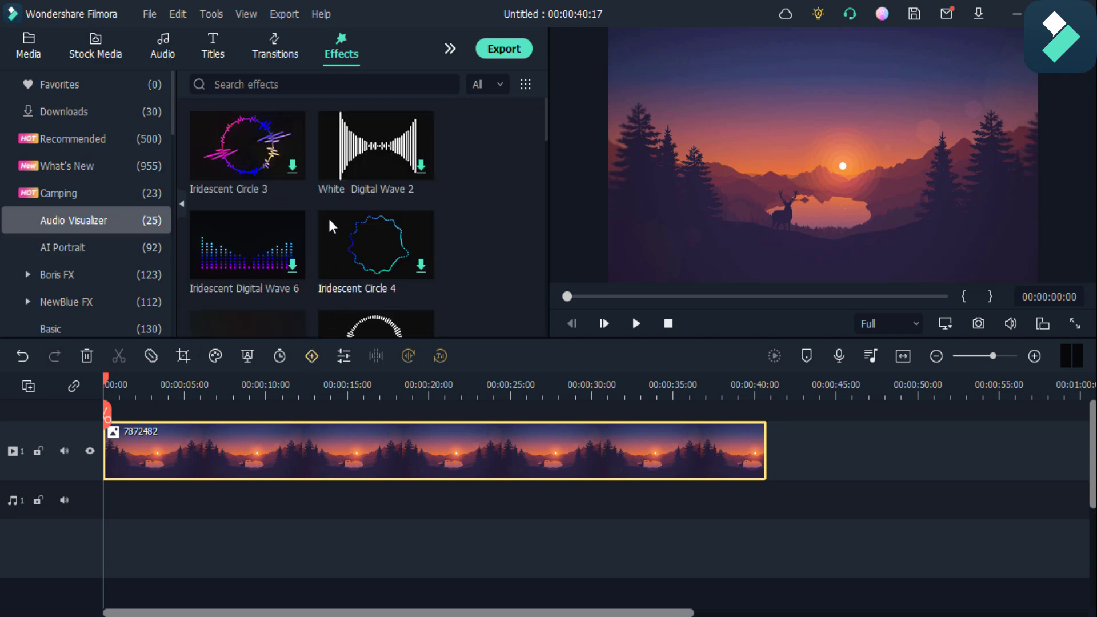
scroll(330, 227, down, 5)
scroll(274, 252, down, 4)
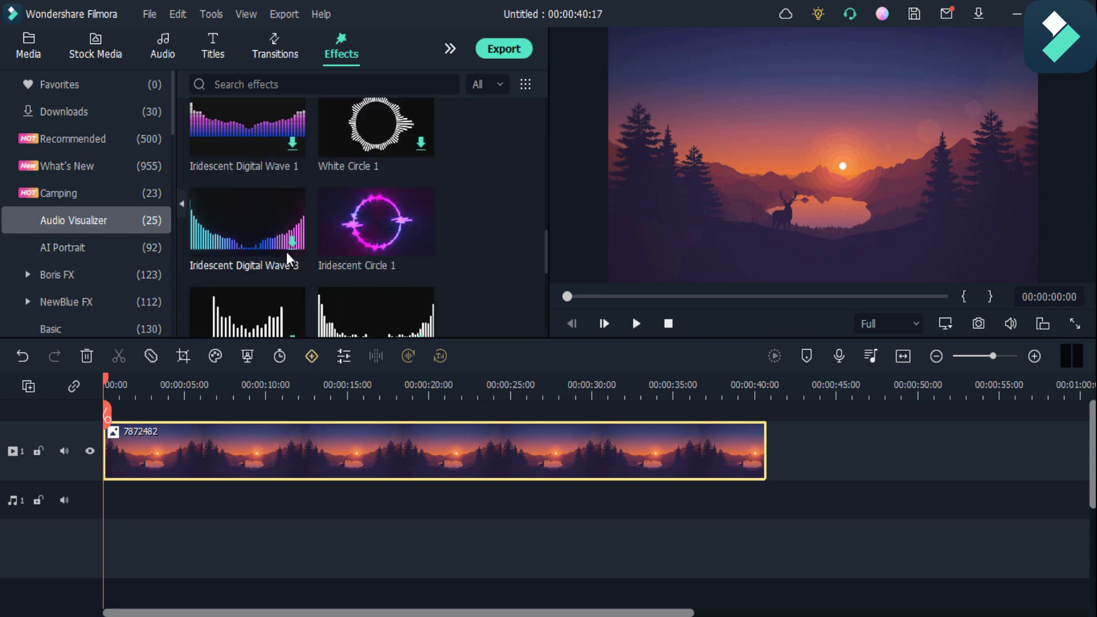
scroll(290, 251, down, 3)
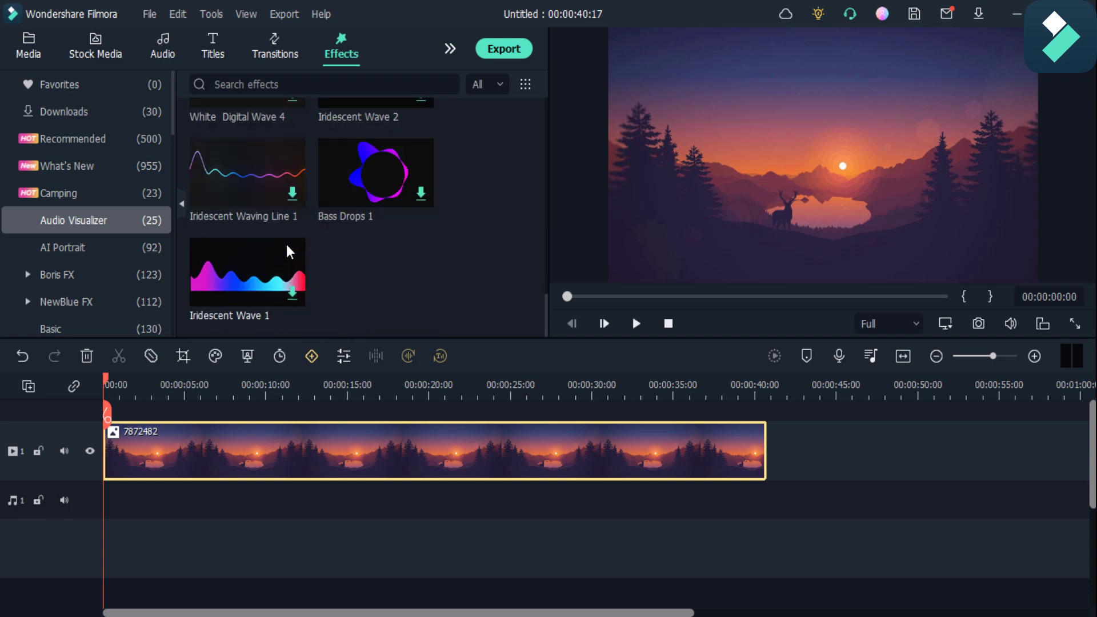
scroll(290, 262, up, 10)
scroll(289, 277, down, 6)
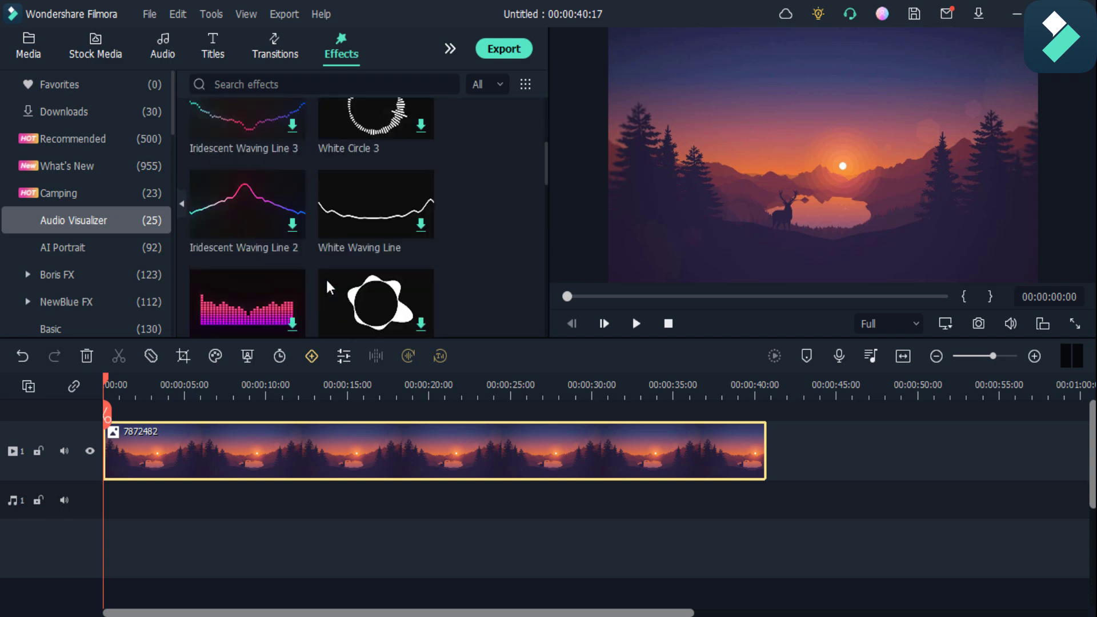
click(292, 246)
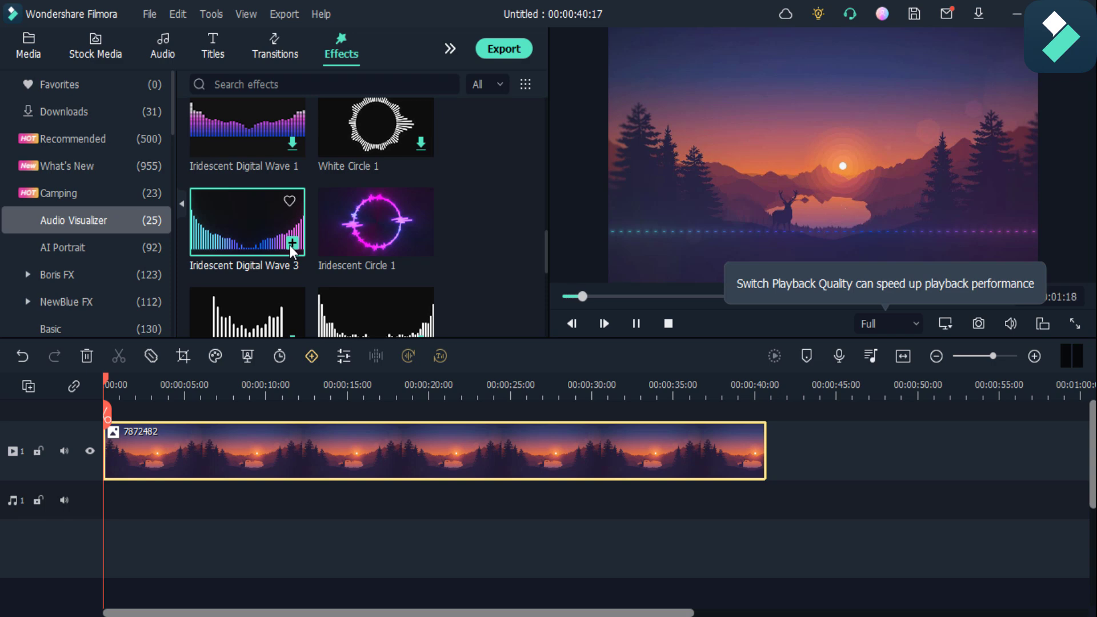
Add Iridescent Digital Wave 3 on track 2 and stretch it to 00:00:40:17.
click(291, 246)
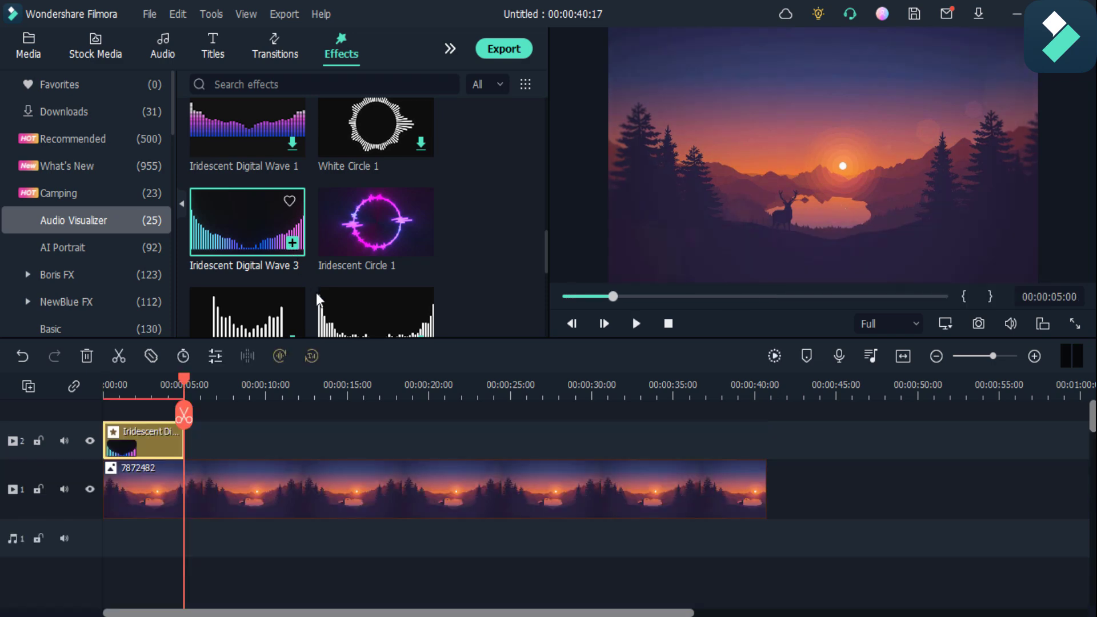
drag(182, 440, 763, 443)
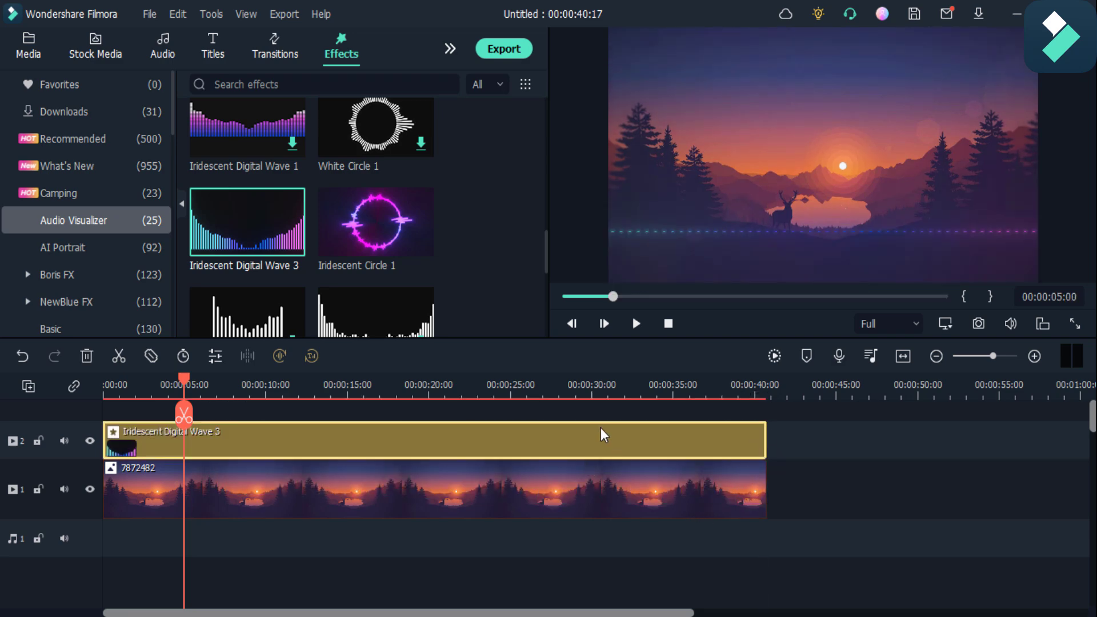
right_click(578, 434)
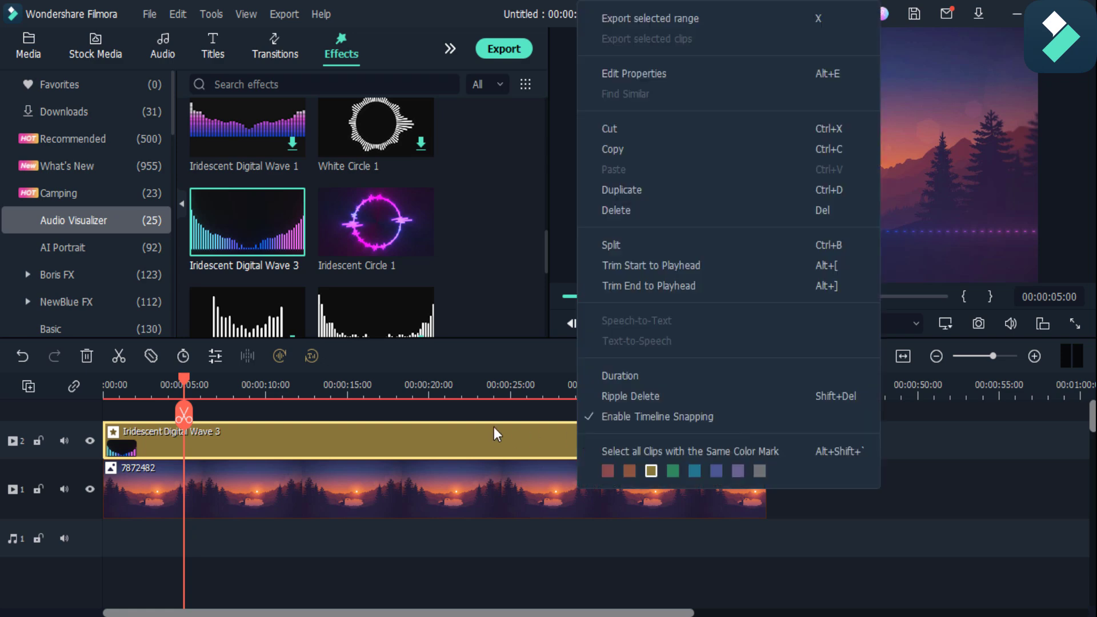
click(663, 72)
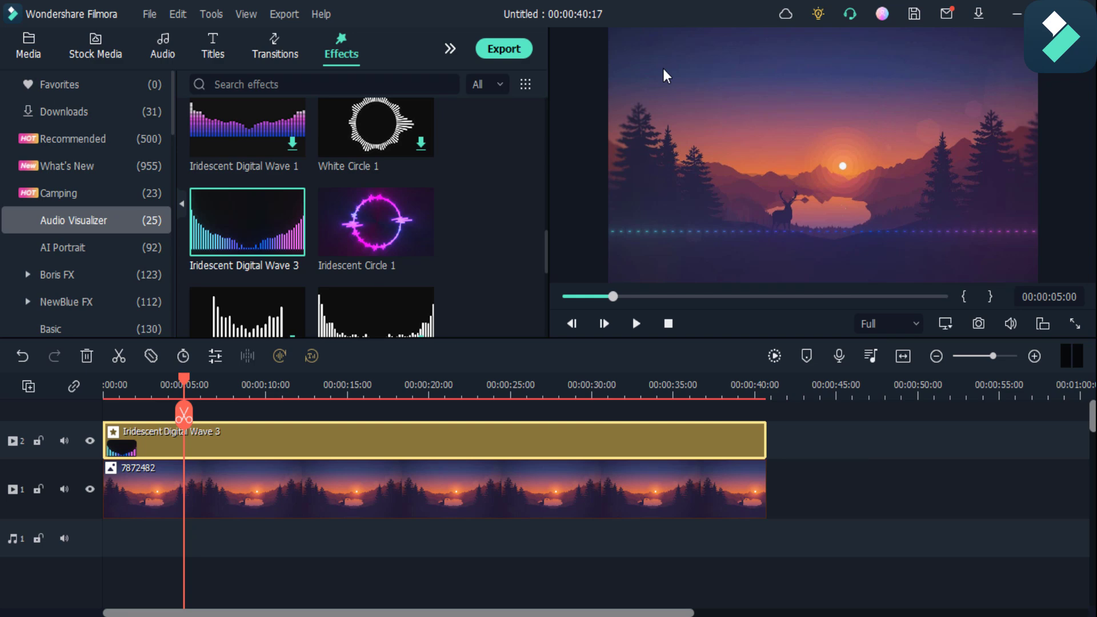
Set the wave visualizer to Scale X 1.15, Scale Y 1.04 and Position X 51.56.
mouse_move(194, 171)
mouse_down()
mouse_move(238, 172)
mouse_move(181, 171)
mouse_up()
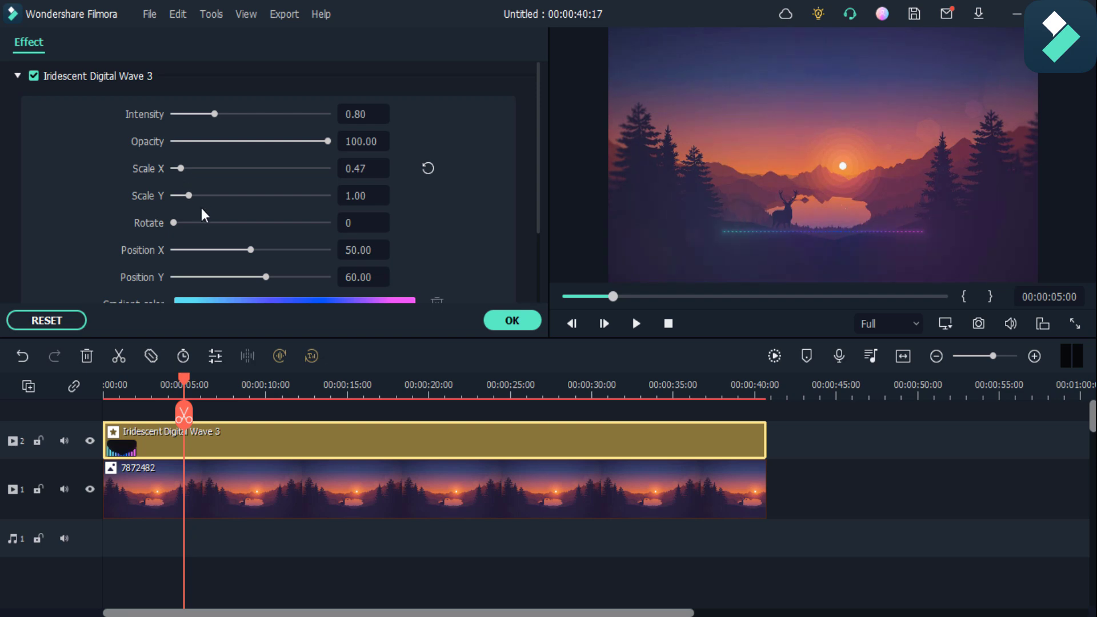
drag(257, 246, 265, 249)
drag(188, 196, 191, 195)
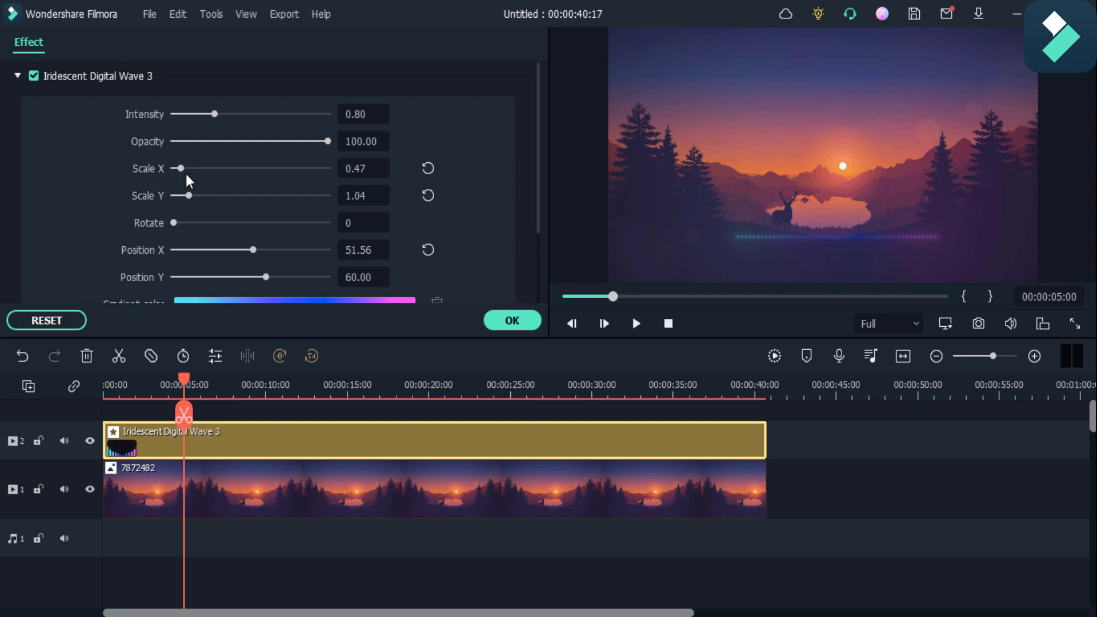
drag(186, 170, 191, 170)
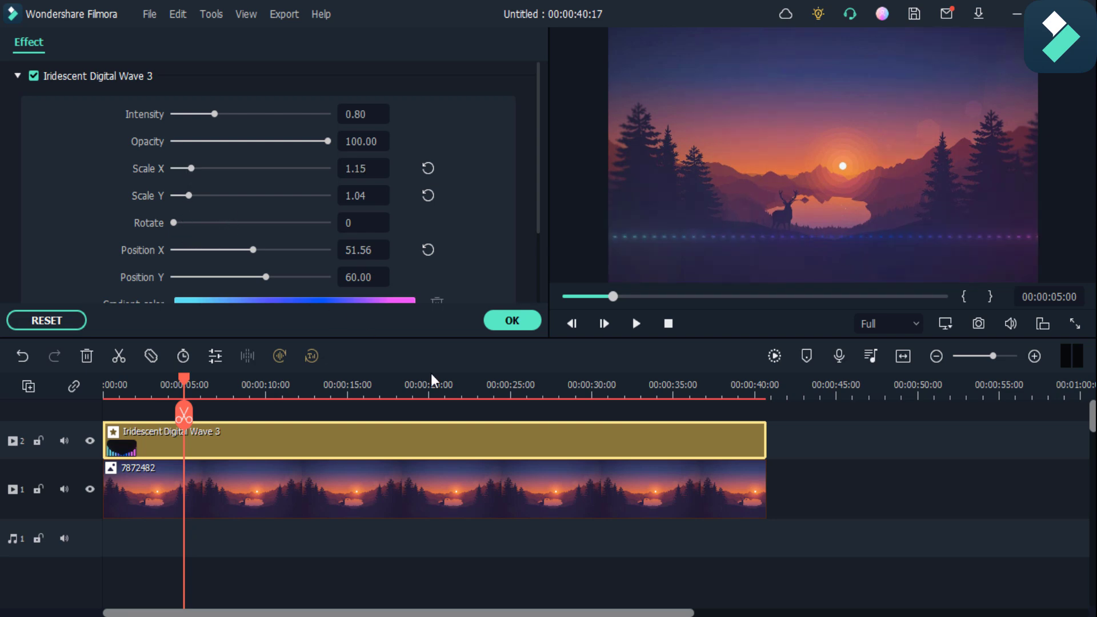
Put the A_to_the_O music on the audio track and play back the visualizer.
click(639, 331)
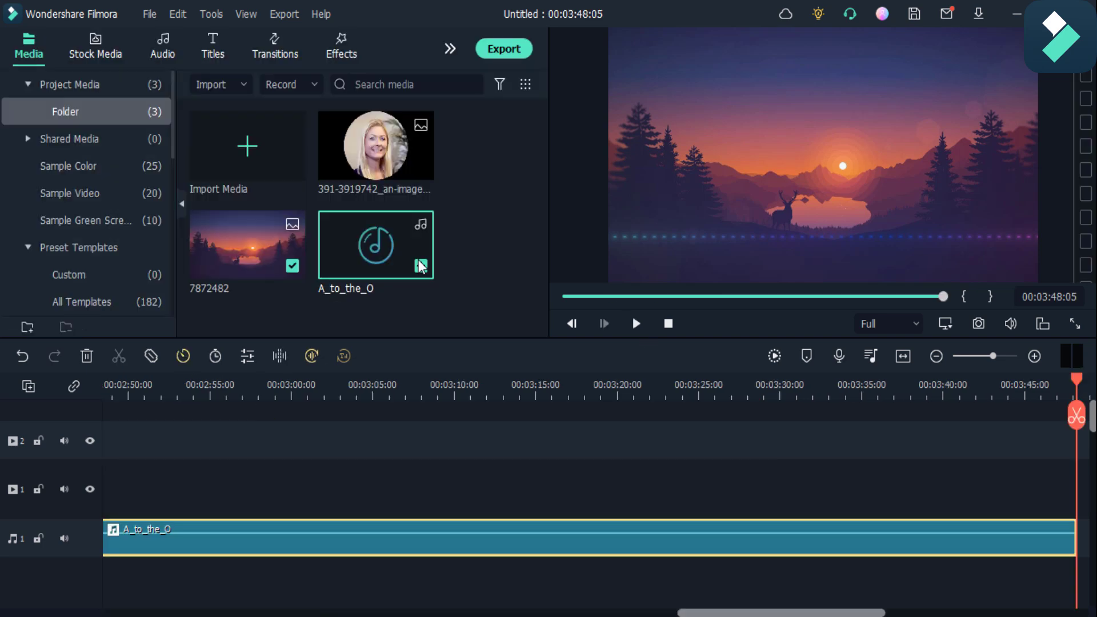
drag(235, 546, 171, 572)
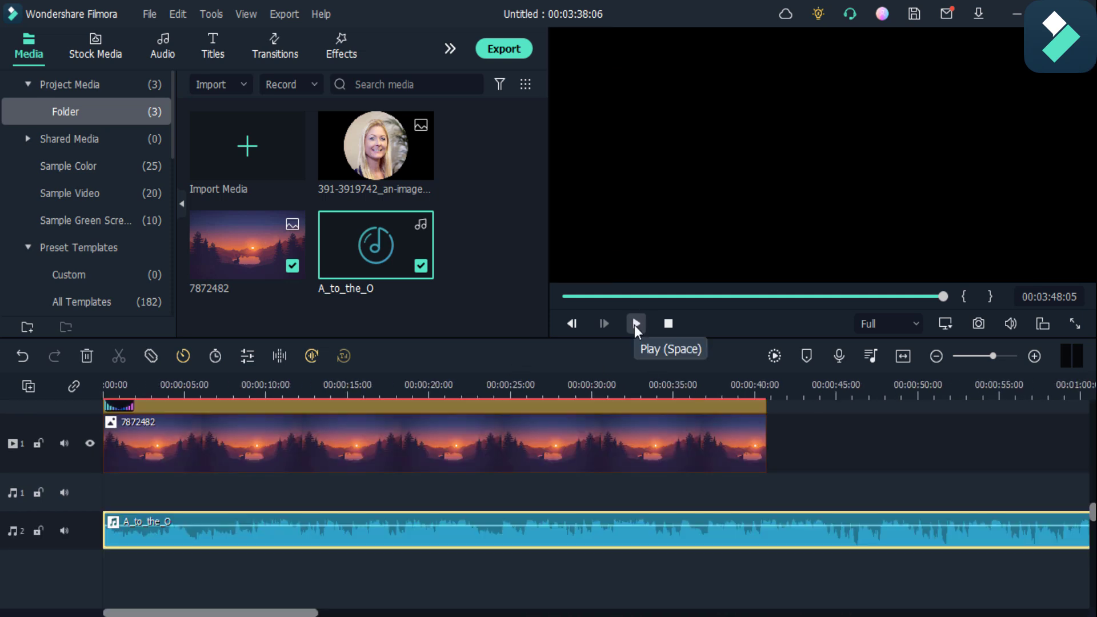
click(635, 323)
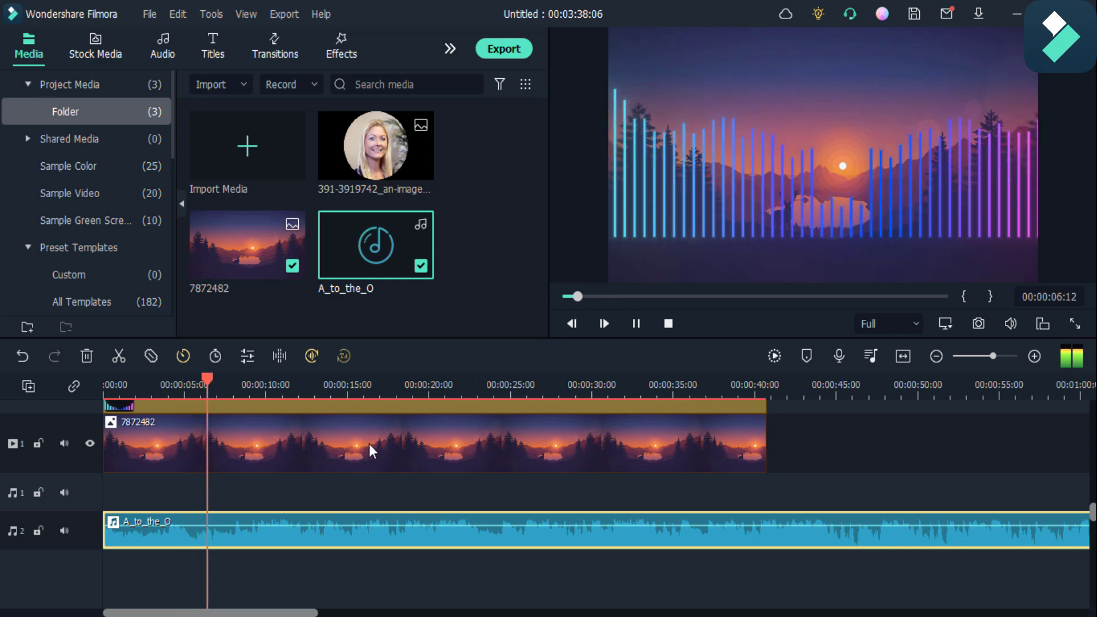
scroll(369, 452, up, 2)
Change Iridescent Digital Wave 3 to Scale Y 2.60 and Scale X 0.89.
click(342, 447)
right_click(342, 446)
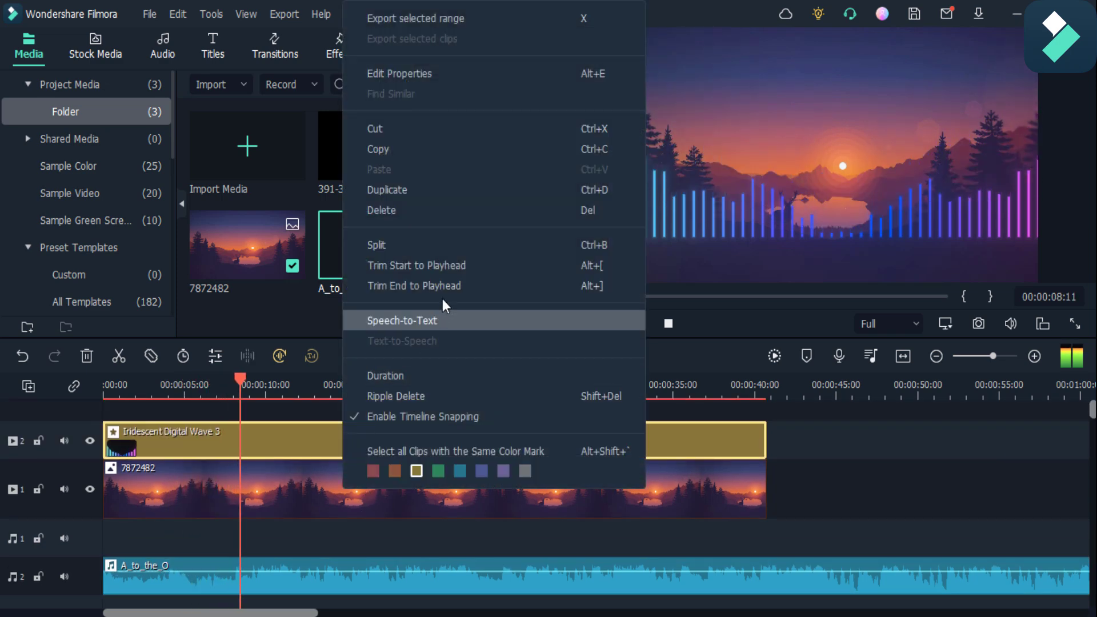
click(437, 84)
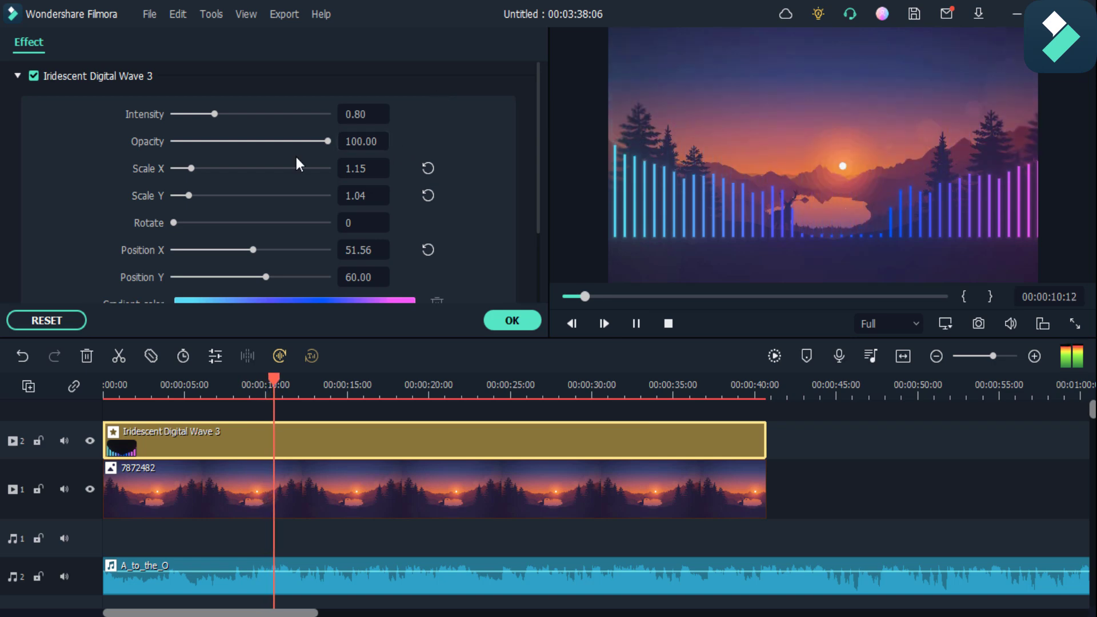
click(194, 196)
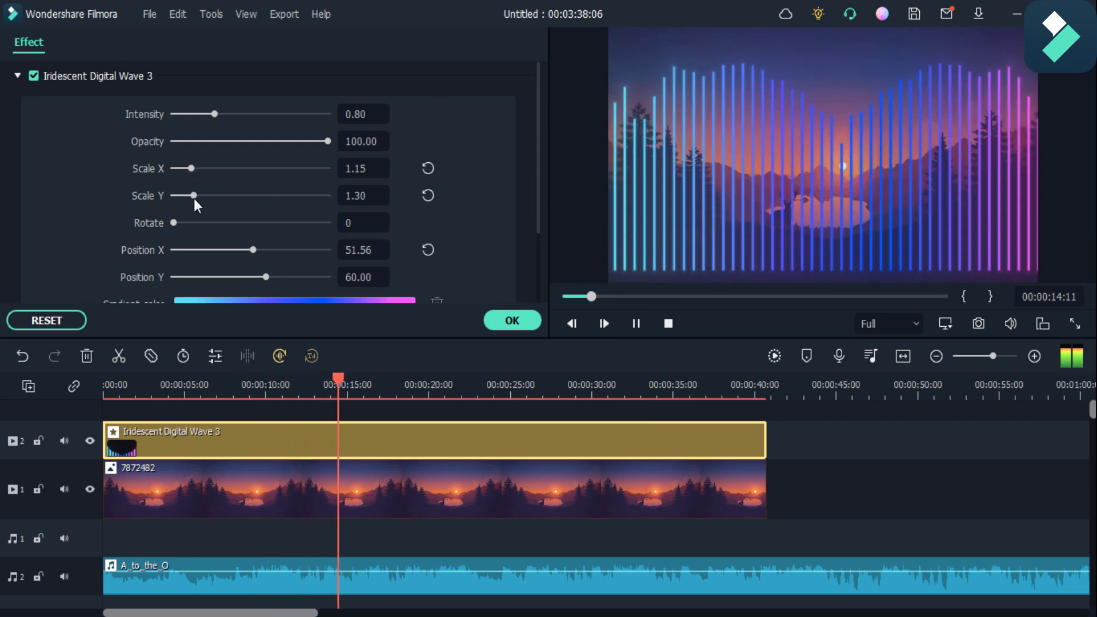
drag(194, 197, 214, 200)
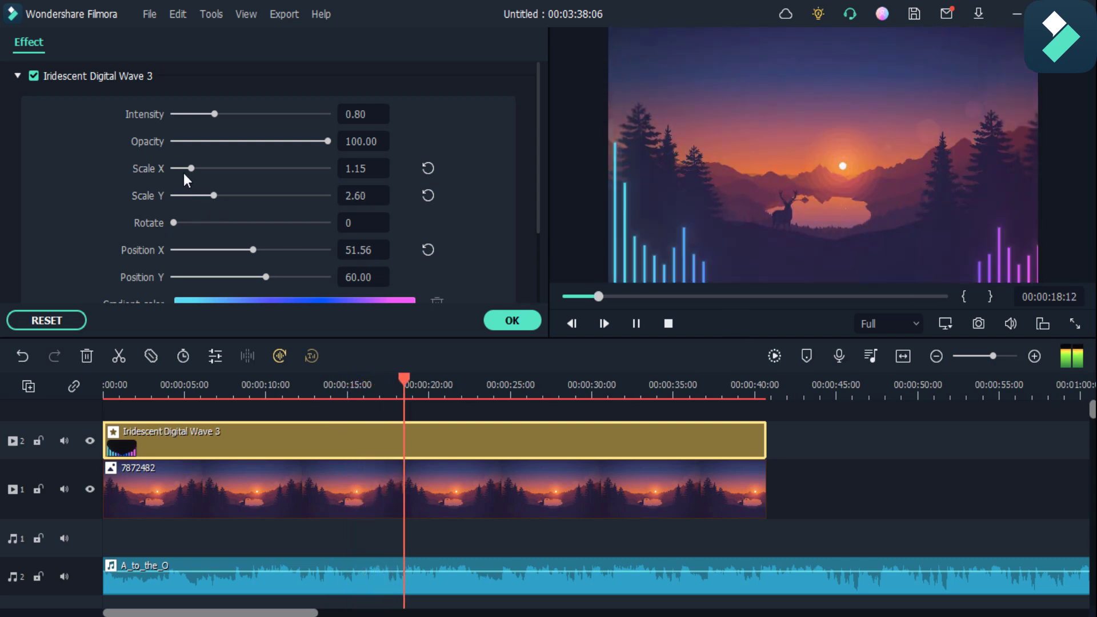
mouse_move(195, 168)
mouse_down()
mouse_move(208, 170)
mouse_move(176, 165)
mouse_move(187, 166)
mouse_up()
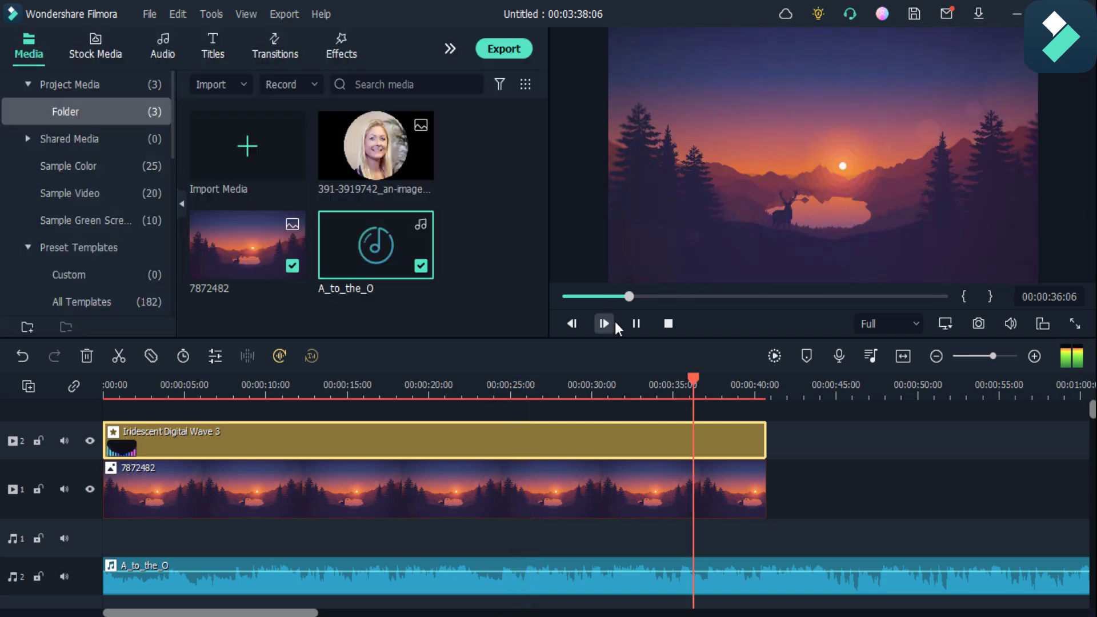
Add Iridescent Circle 1 to video track 3, starting at 00:00 and spanning the sunset image.
click(636, 323)
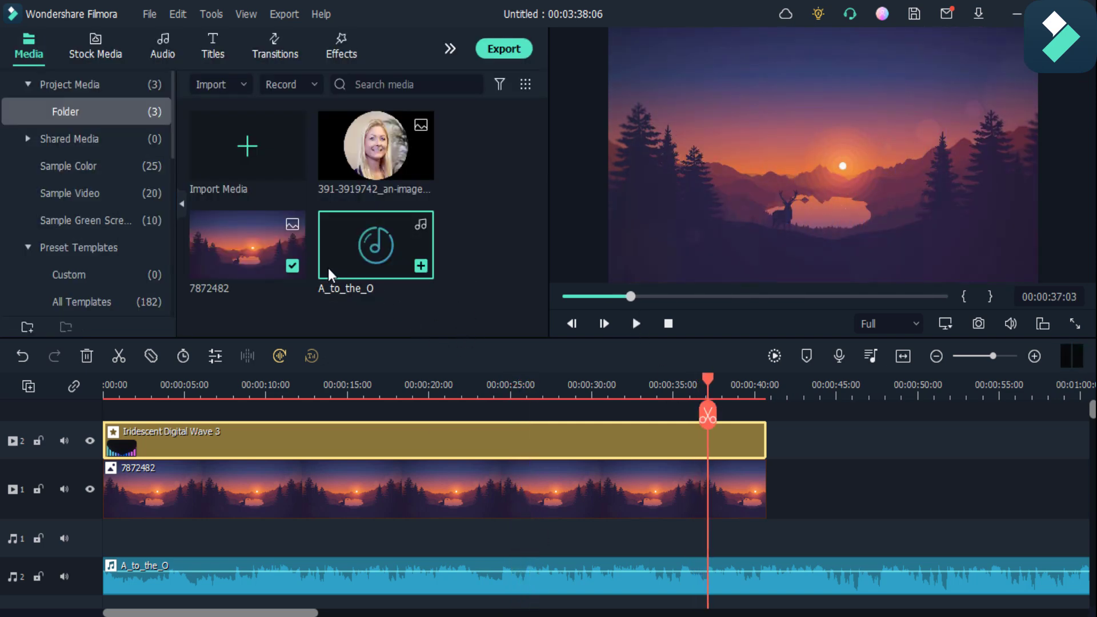
click(341, 46)
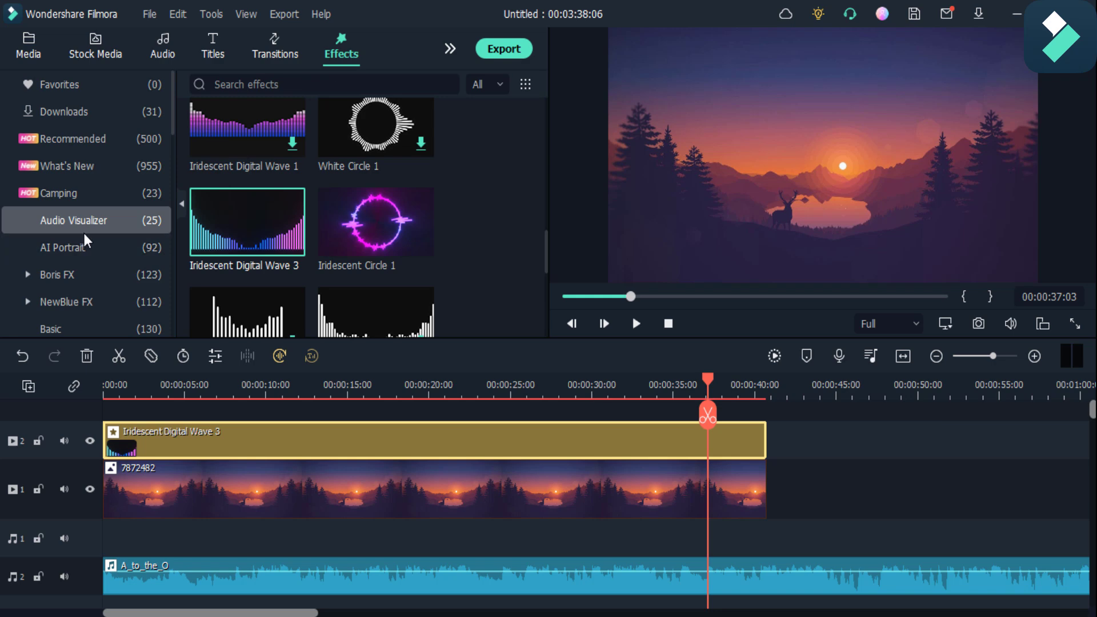
mouse_move(398, 244)
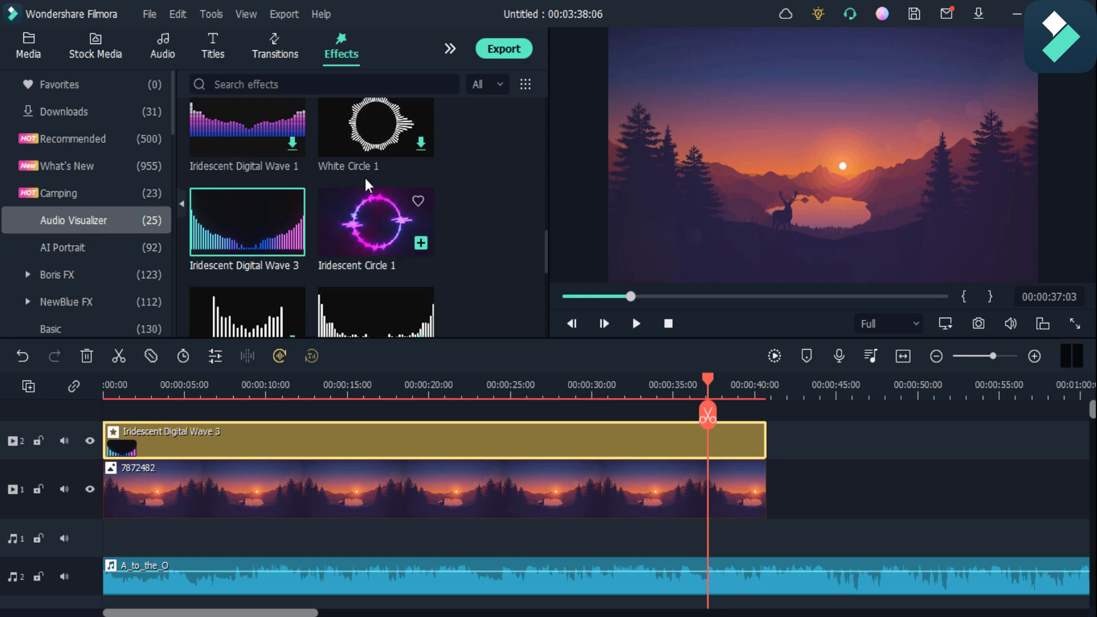
click(420, 244)
drag(771, 454, 766, 485)
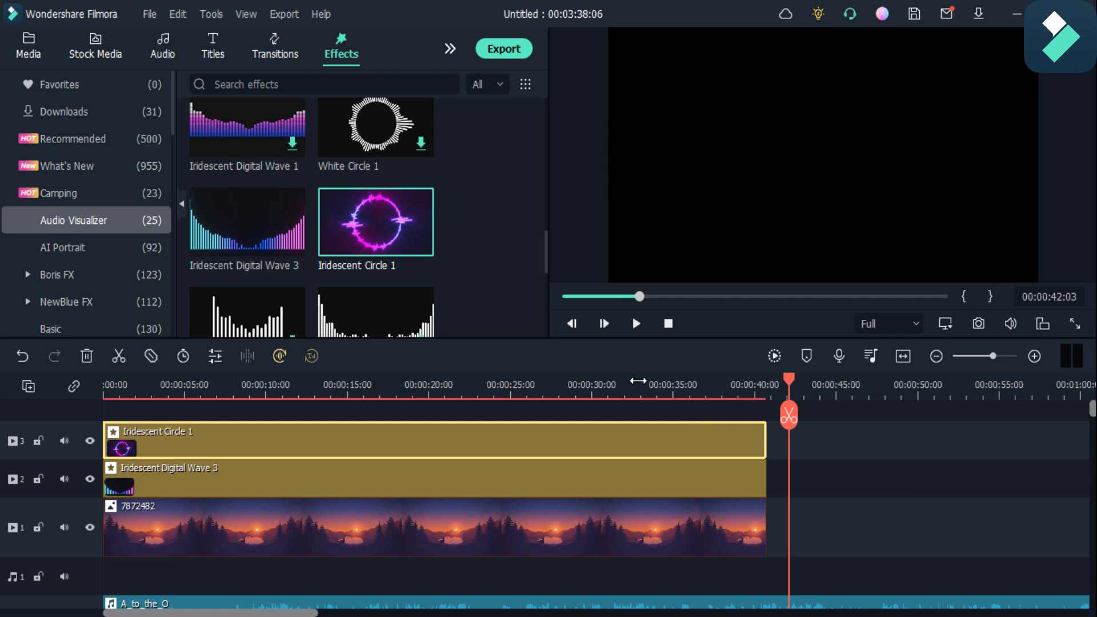
drag(795, 381, 461, 398)
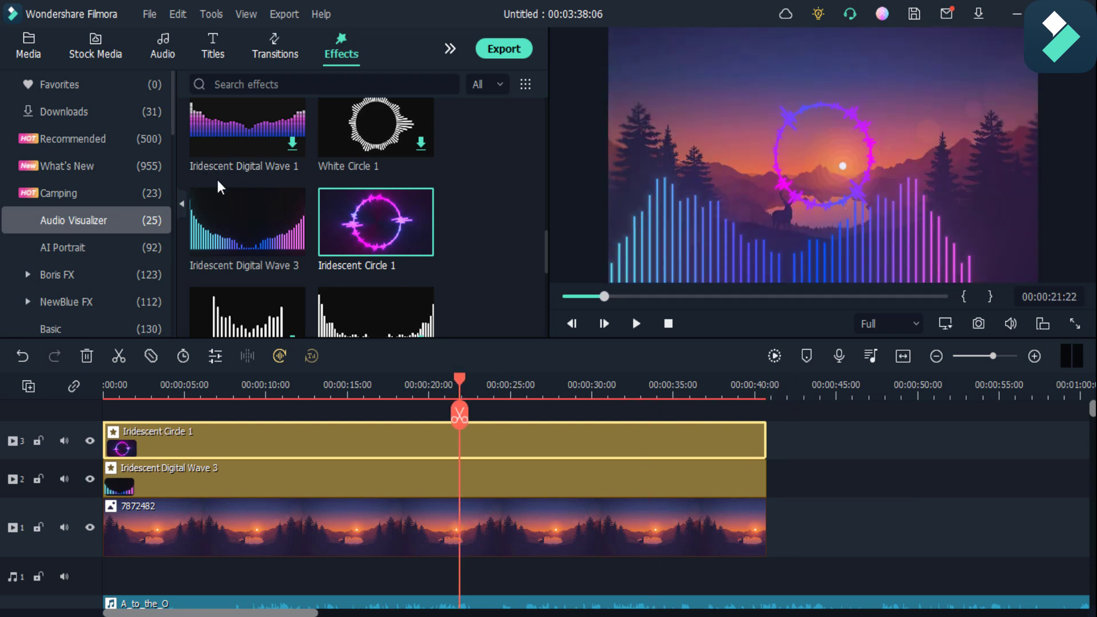
Move the Iridescent Circle 1 ring to Position X 47.92 and Position Y 58.33.
right_click(495, 437)
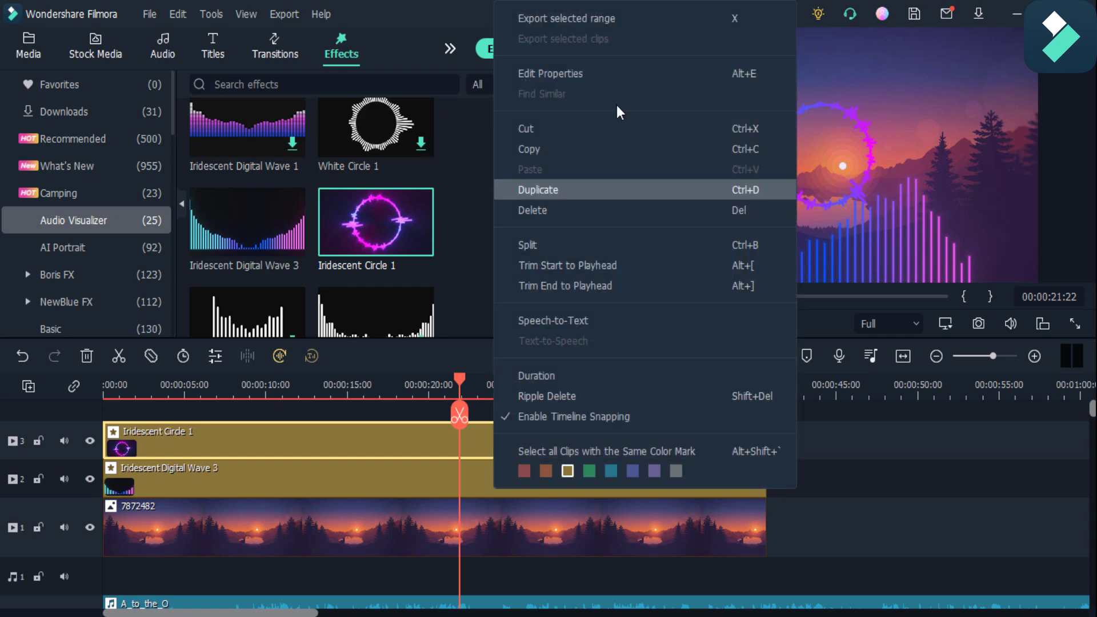
click(629, 72)
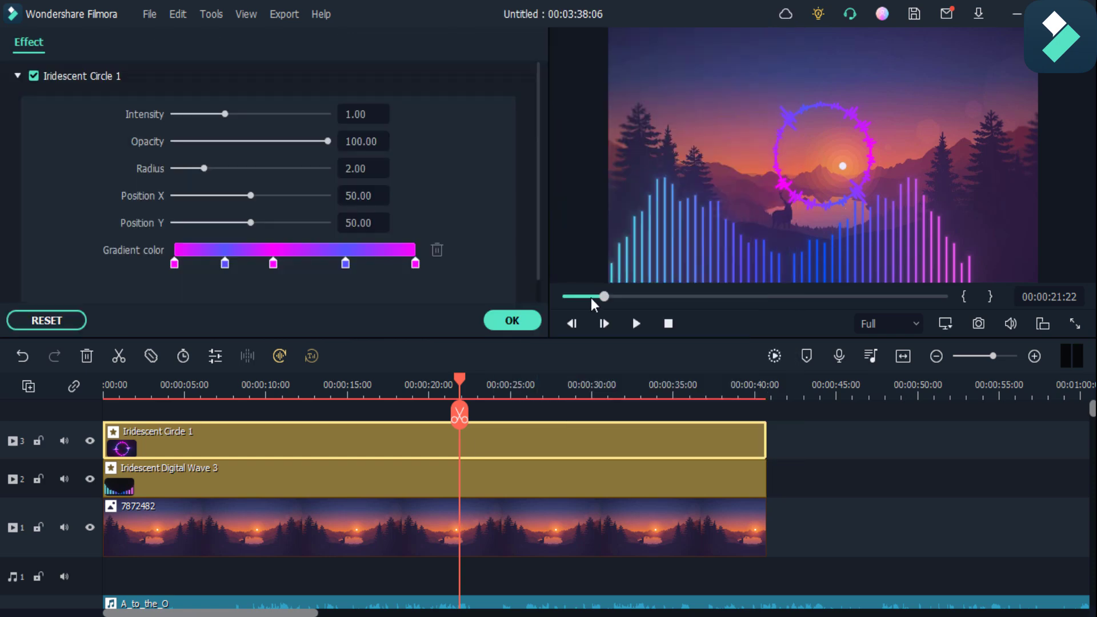
drag(251, 196, 262, 227)
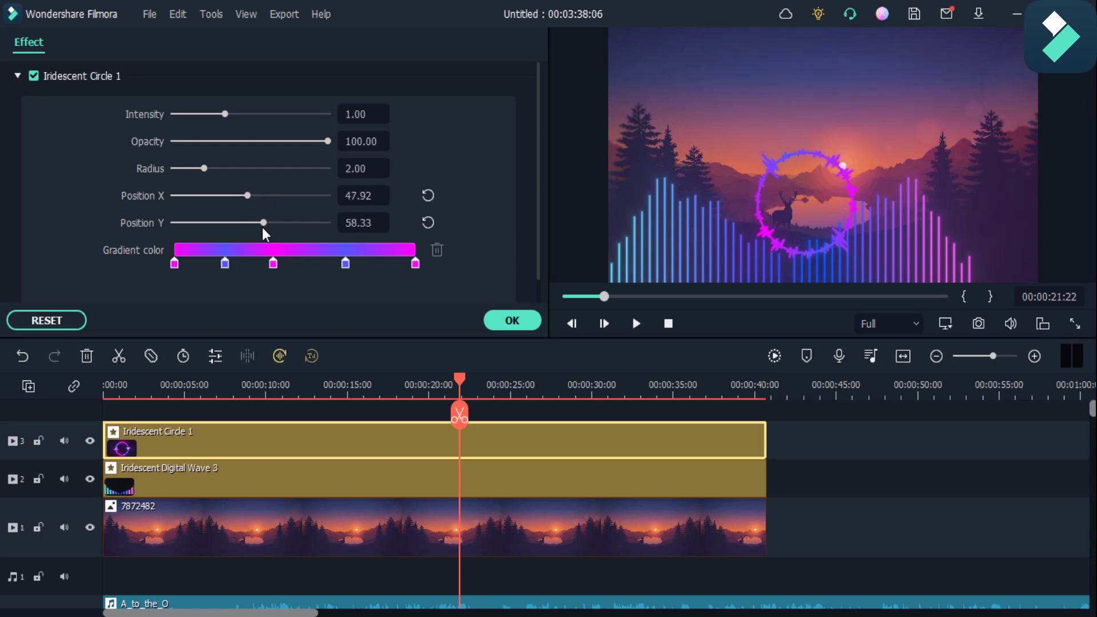
key(Escape)
Add the portrait image onto a new video track 4.
click(39, 47)
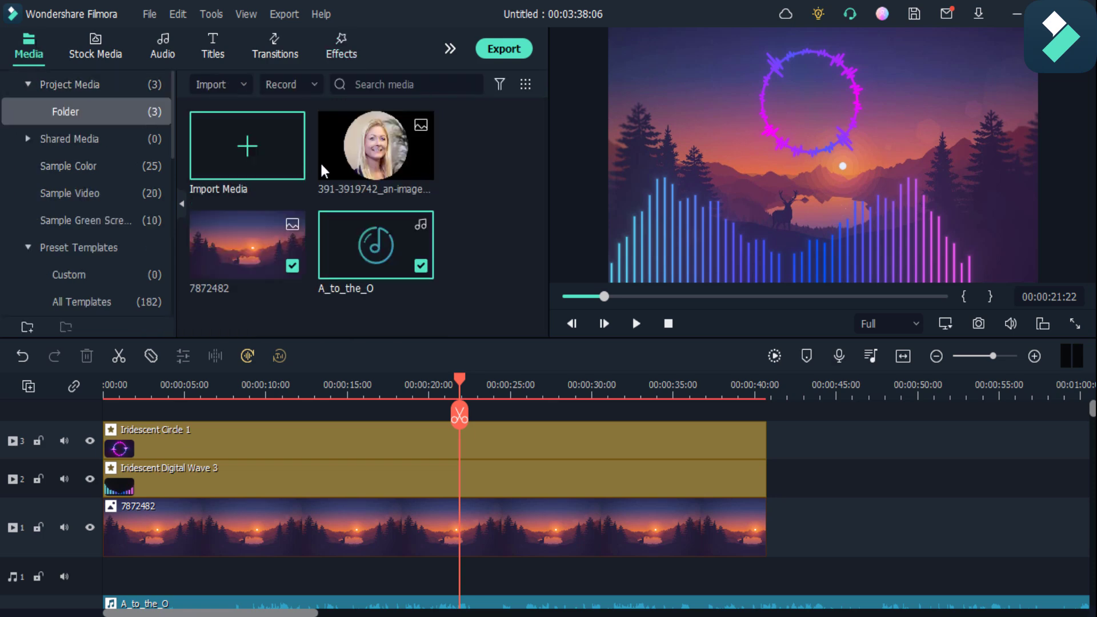
click(420, 167)
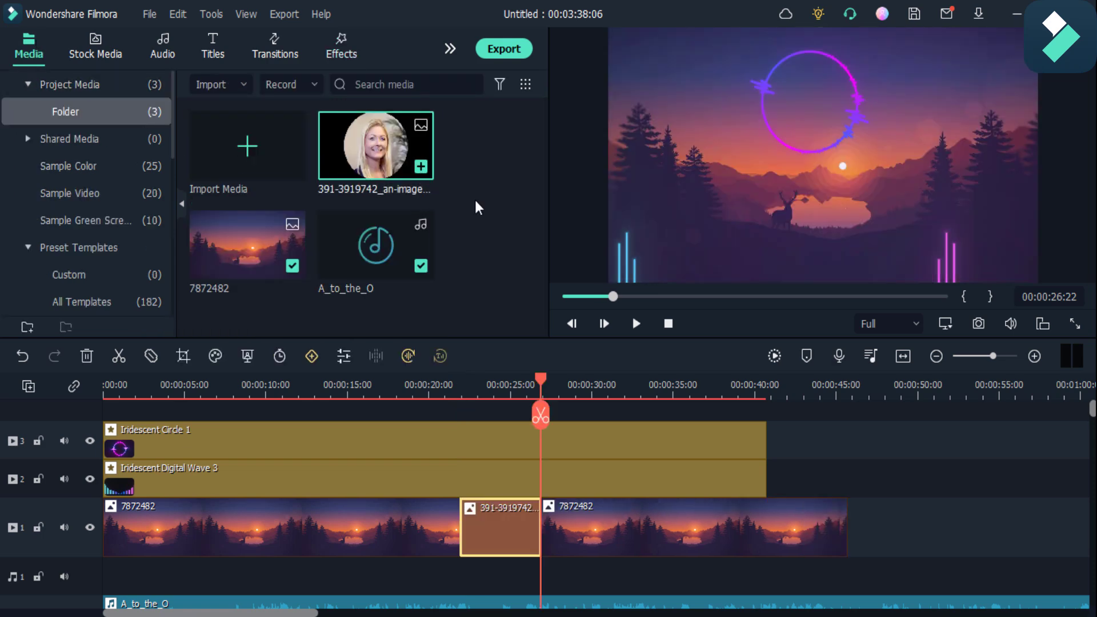
drag(524, 521, 151, 404)
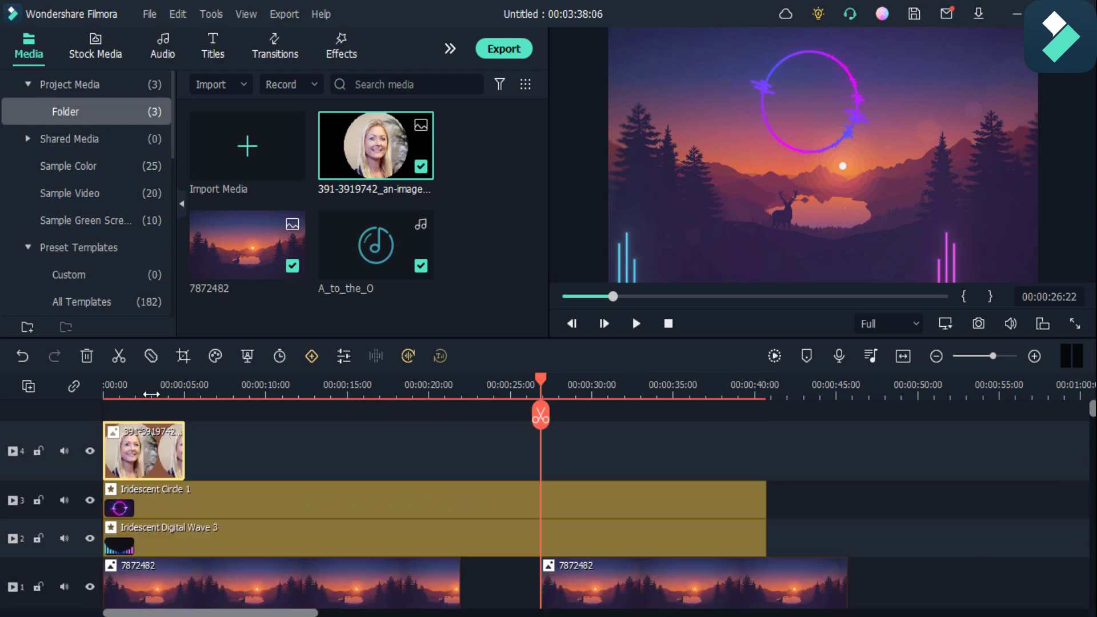
click(142, 384)
Shrink the portrait to a small circle at top centre and extend it to about 40 seconds.
click(810, 236)
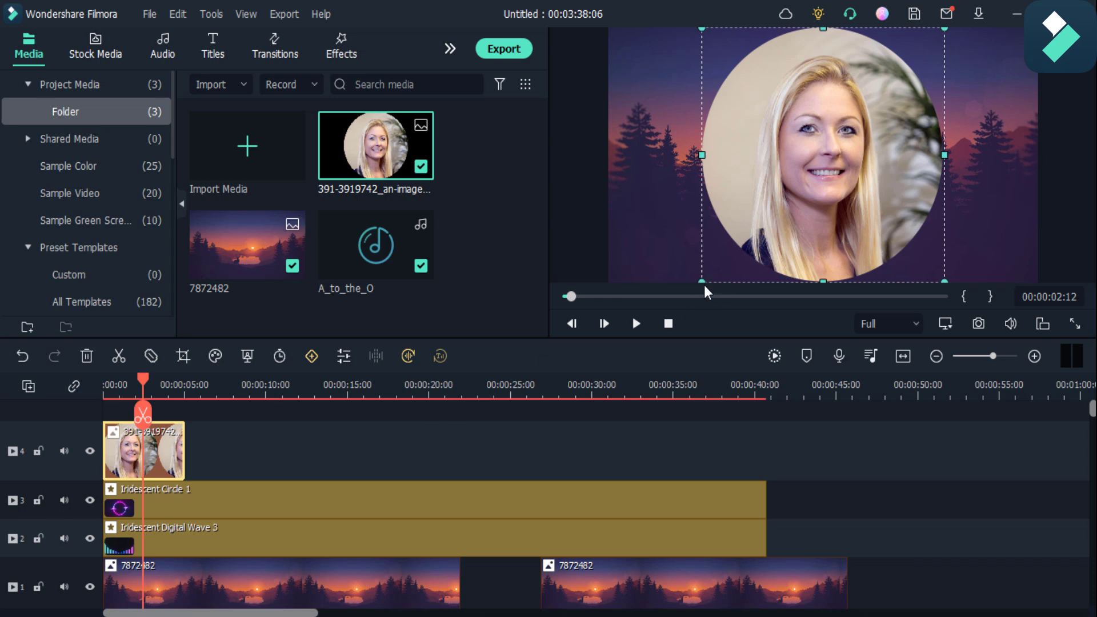
key(ctrl+z)
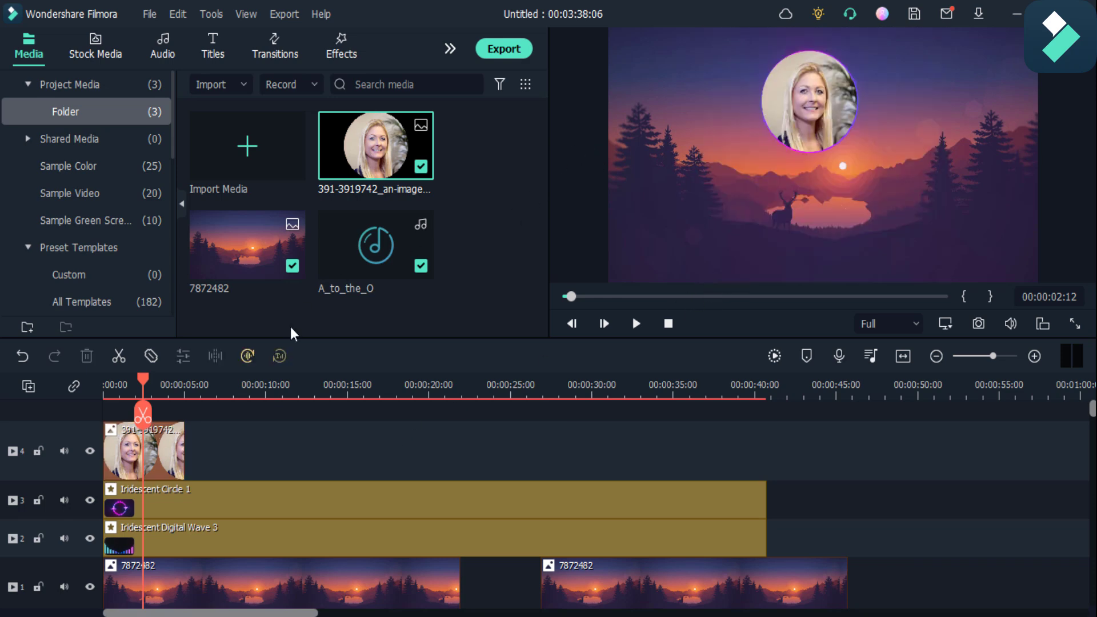
click(182, 455)
drag(196, 452, 750, 505)
drag(759, 508, 758, 509)
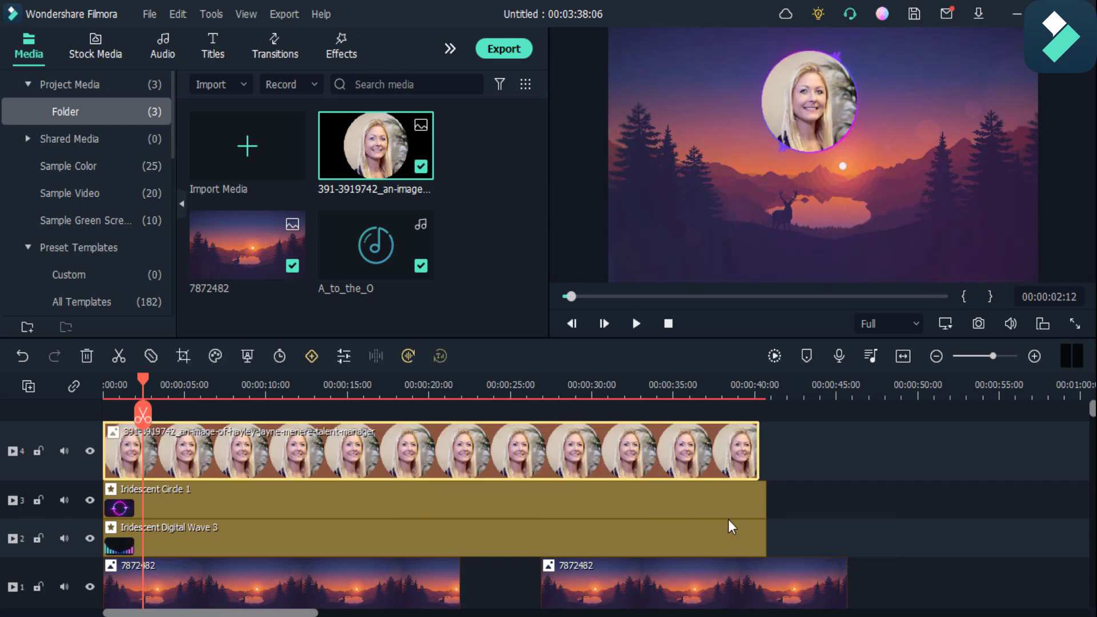
Add the 3D Sport Car Pack Opener title reading 'Tech vibes' on a new top track.
click(212, 47)
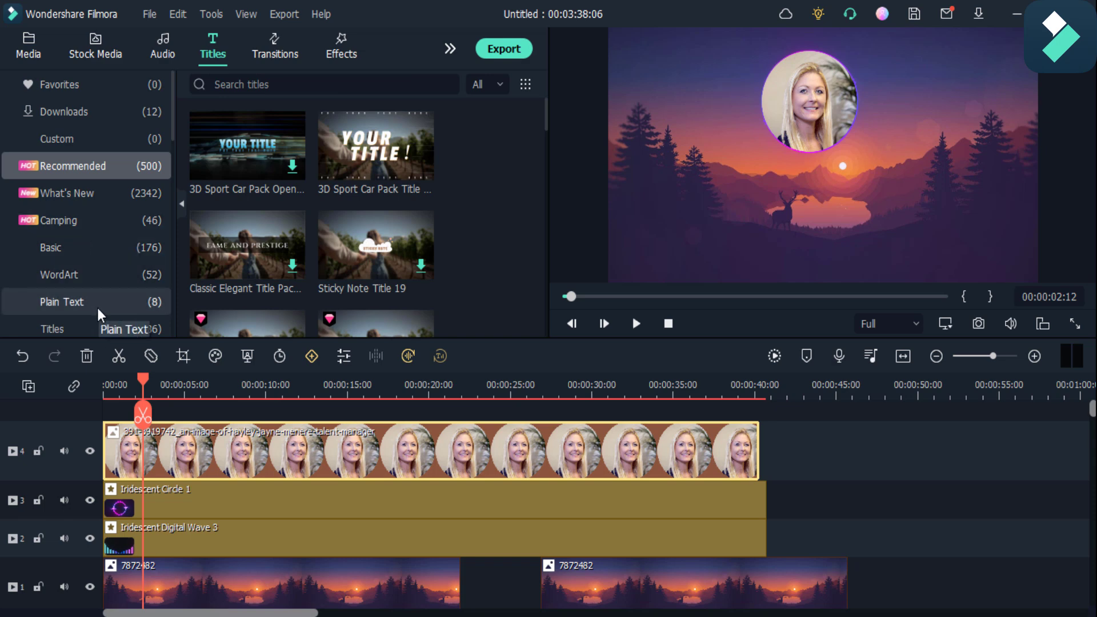
click(295, 170)
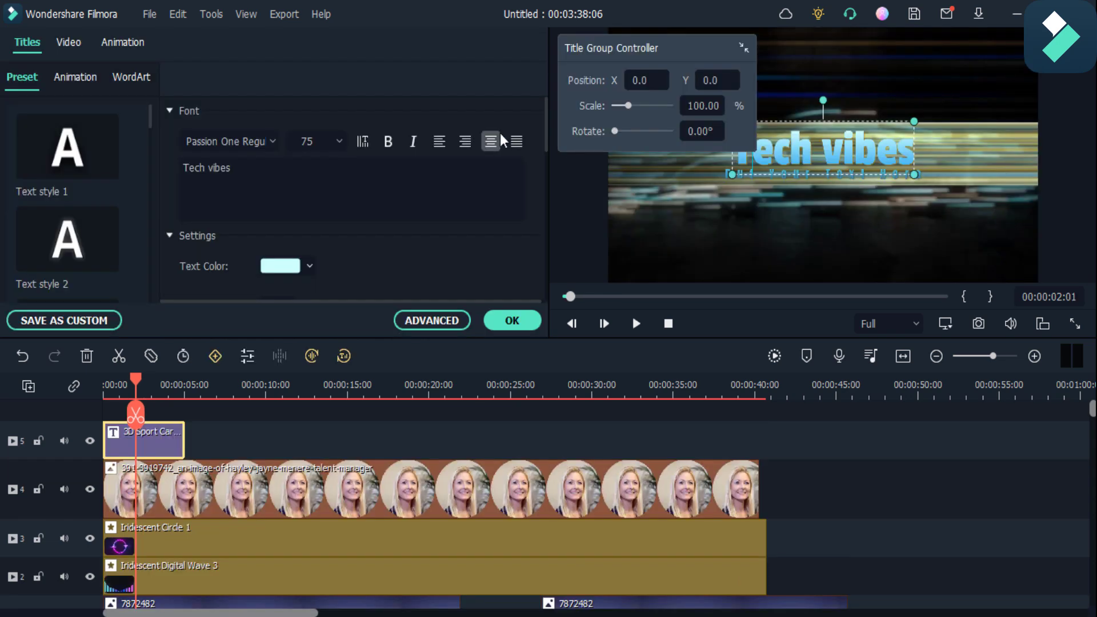
scroll(98, 166, down, 5)
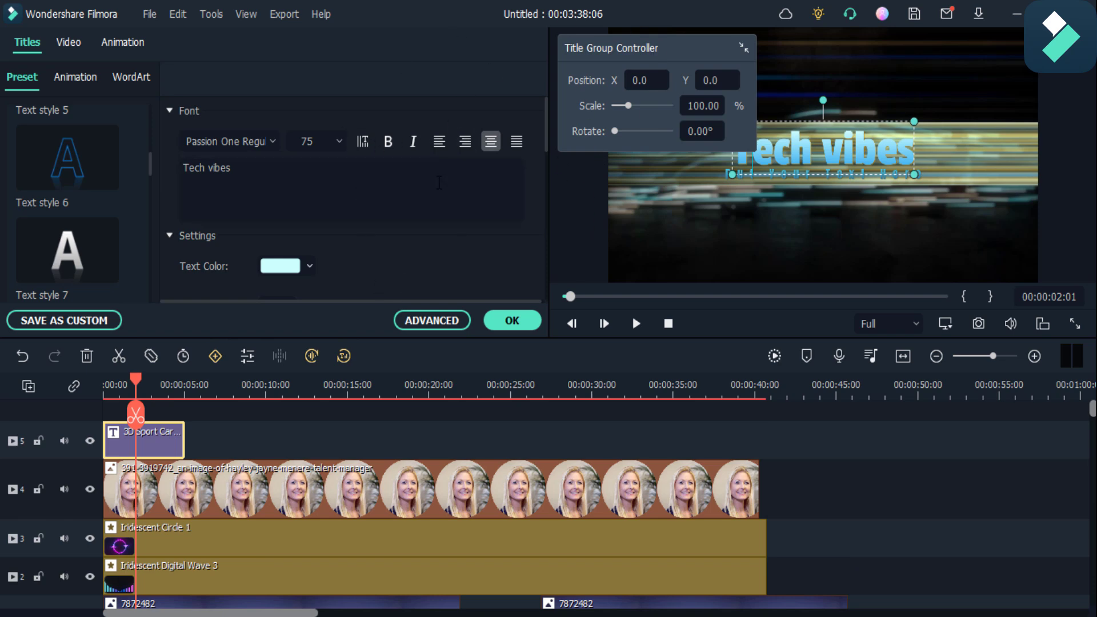
click(743, 48)
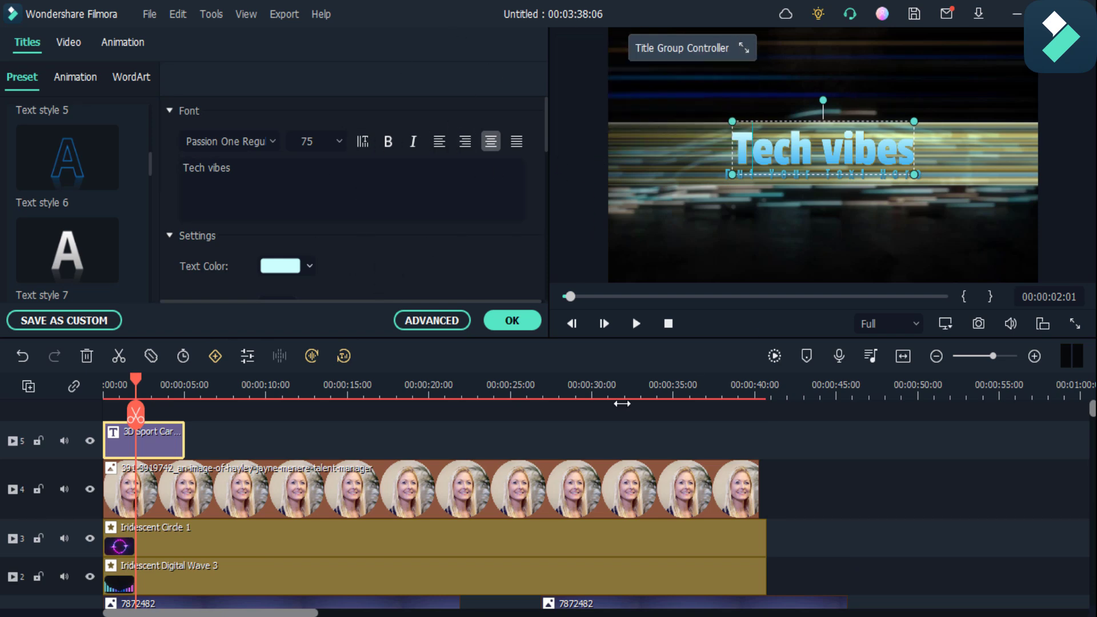
Preview the 'Tech vibes' title, apply it, and pause playback.
click(631, 330)
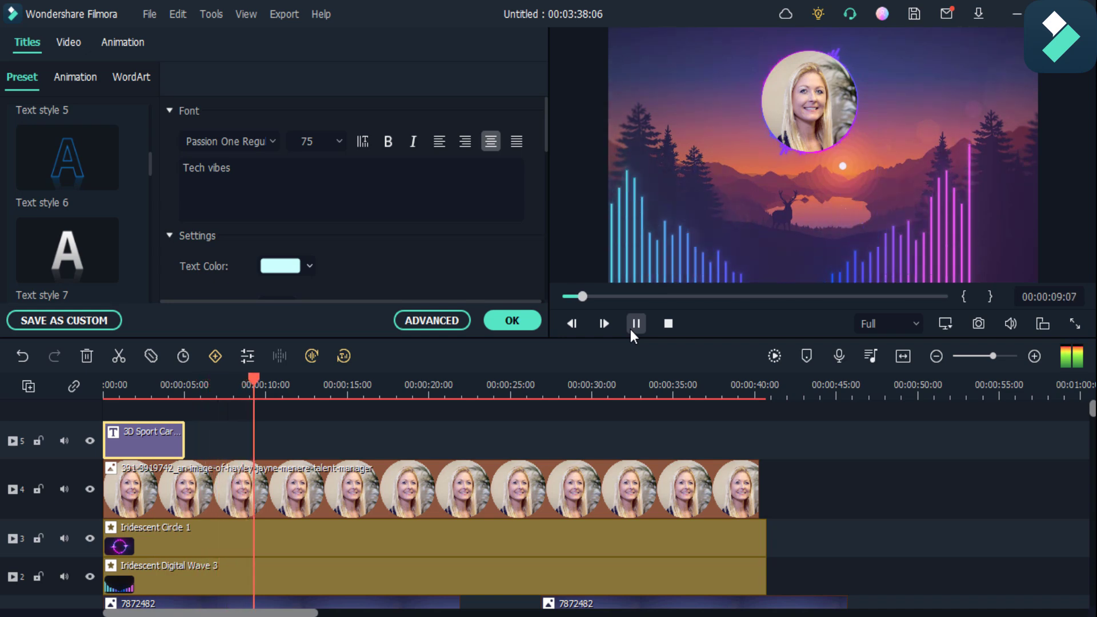
click(527, 323)
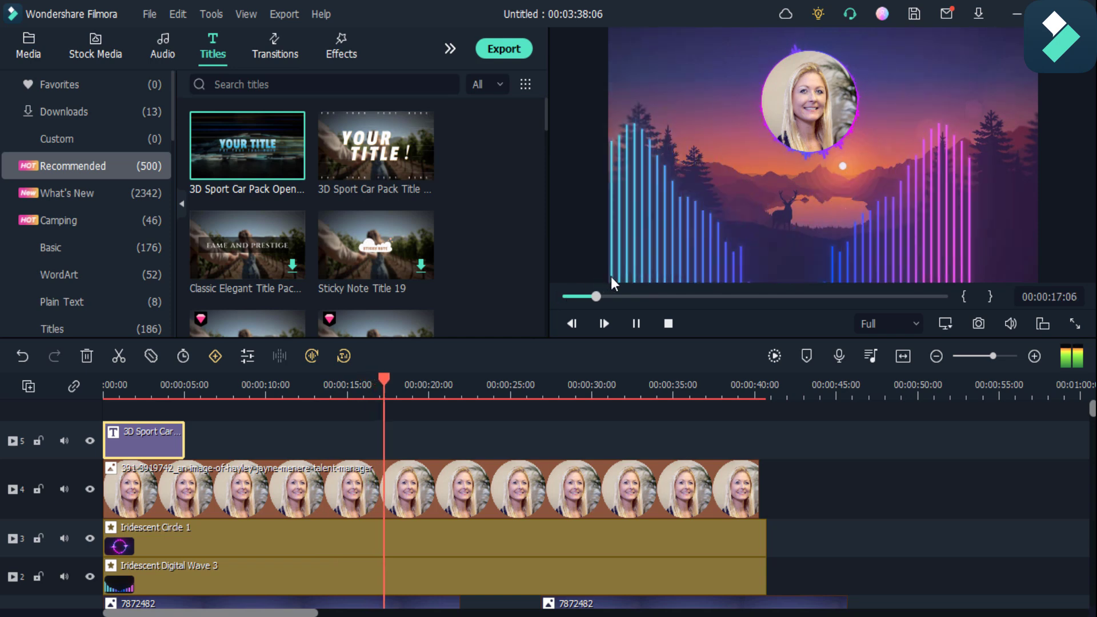
click(639, 322)
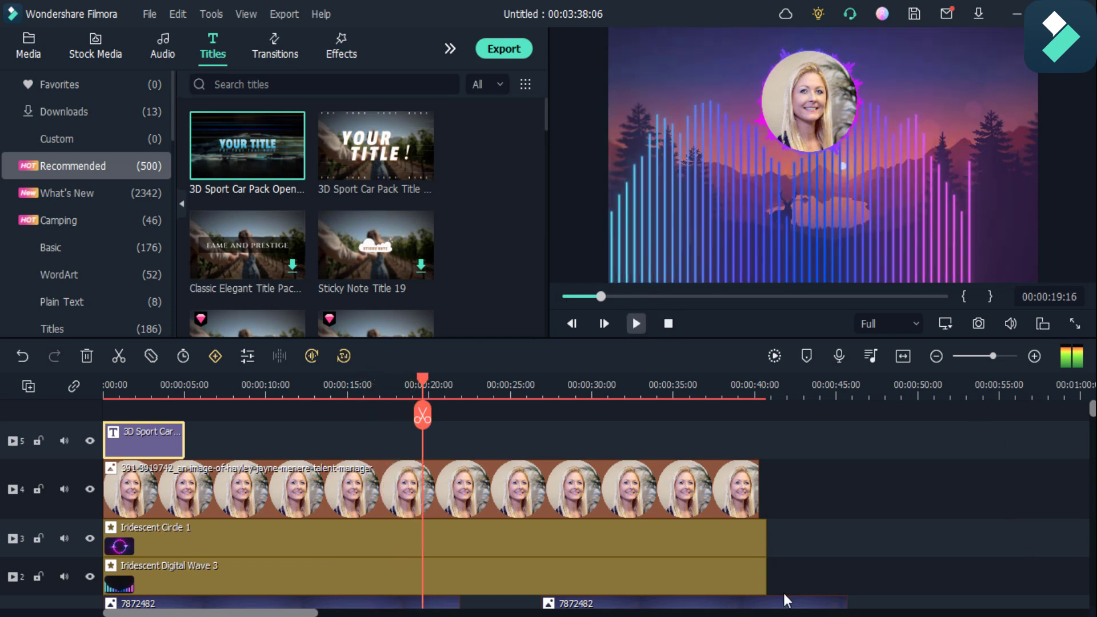
Export the project locally as MP4 'My Video' with default name and path.
click(508, 50)
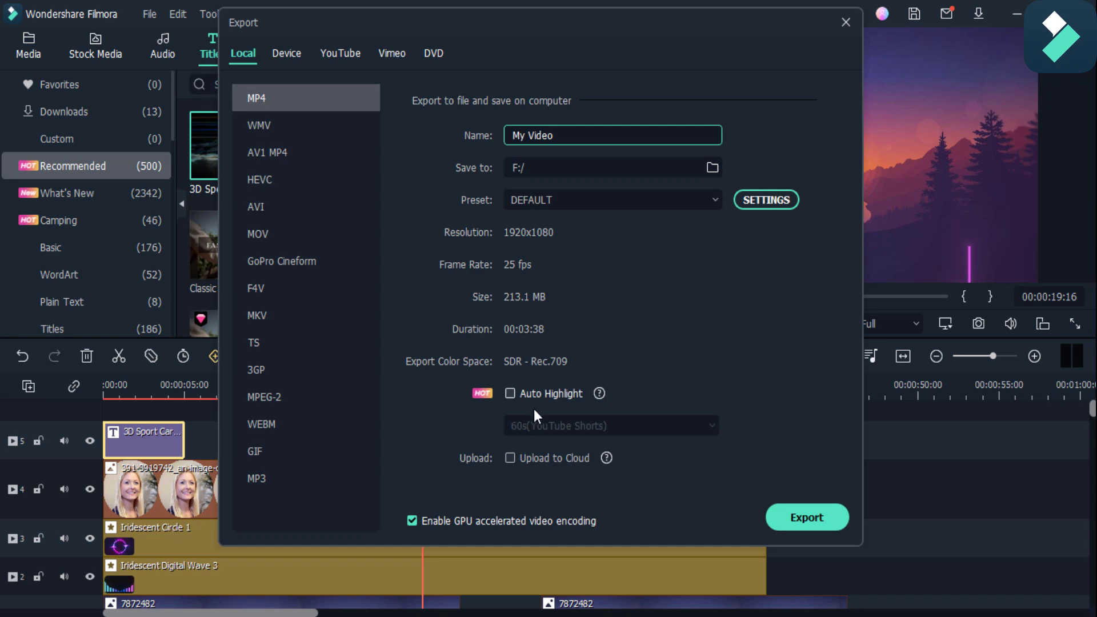
click(798, 520)
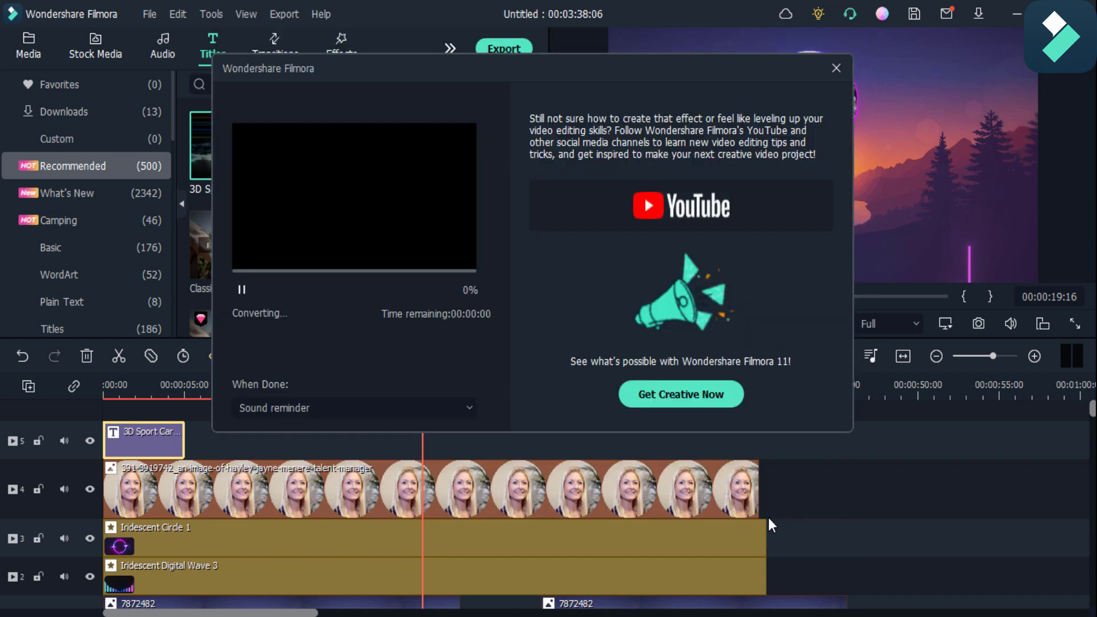